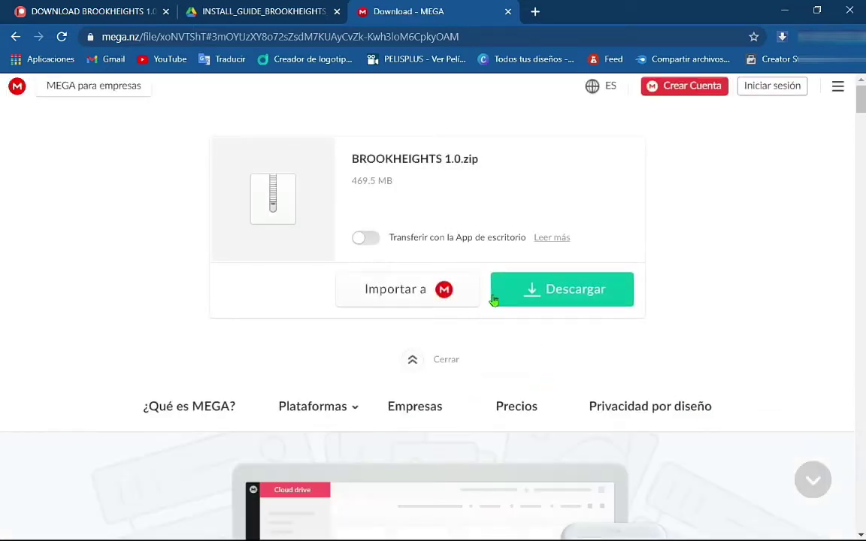
Download the BROOKHEIGHTS 1.0.zip file from its MEGA page
click(560, 295)
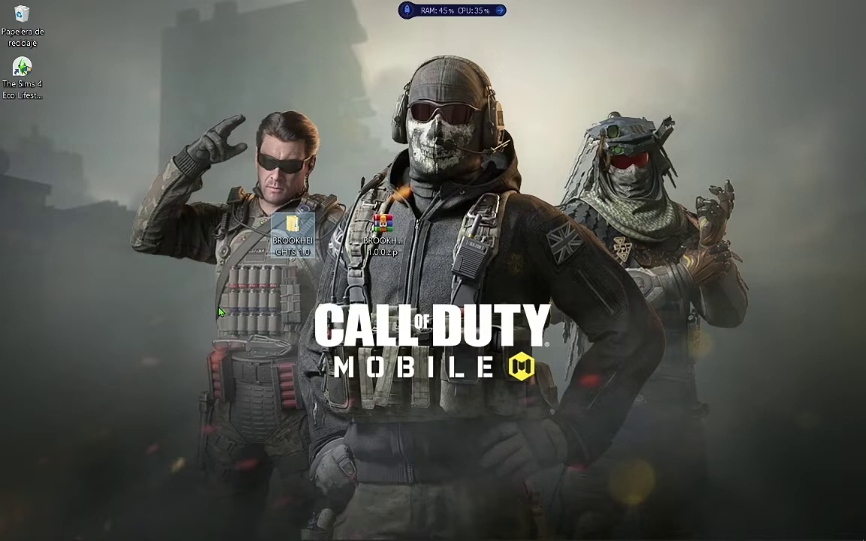
drag(293, 230, 472, 229)
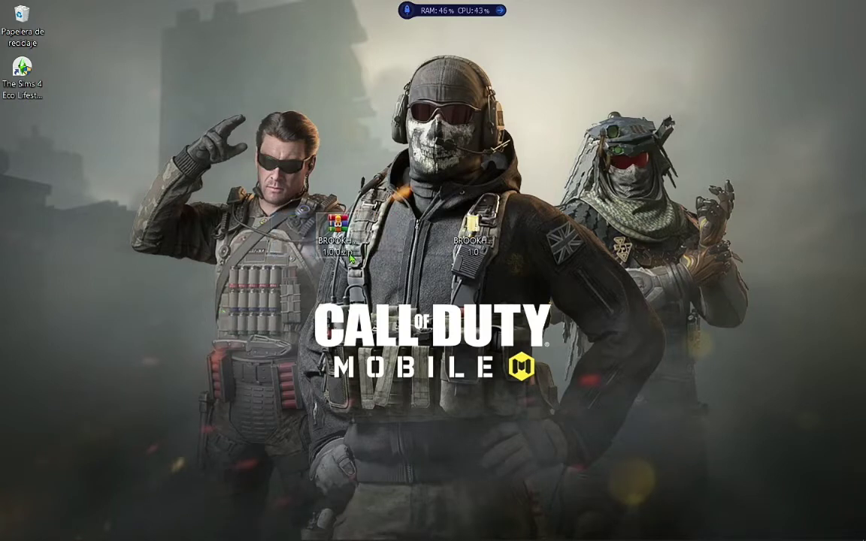
drag(384, 229, 358, 255)
click(473, 239)
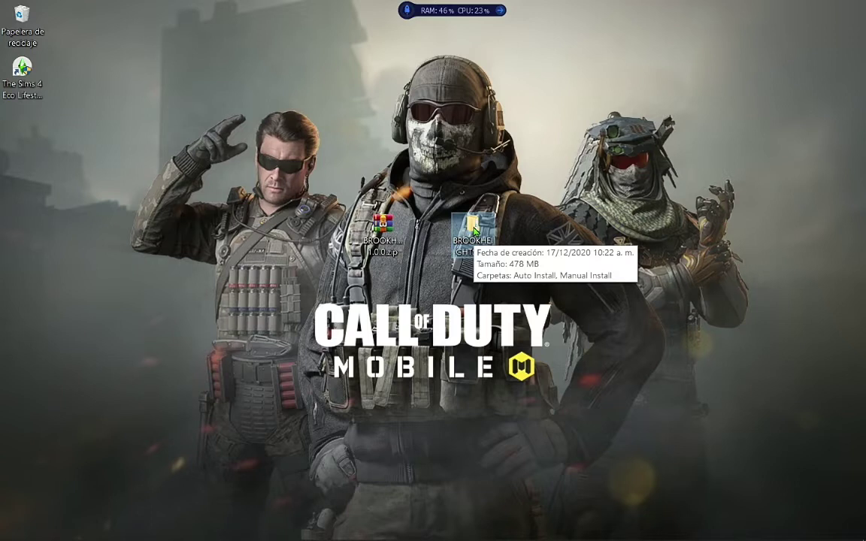
drag(474, 229, 289, 224)
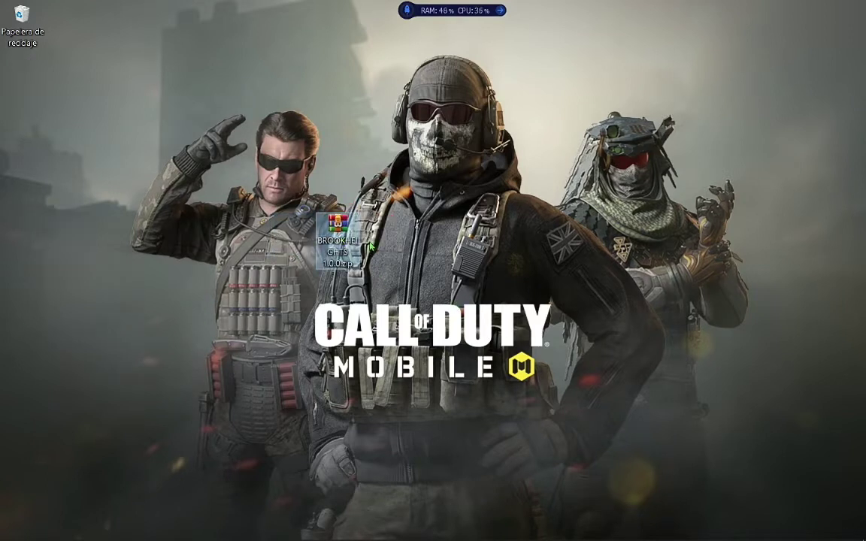
Extract the BROOKHEIGHTS 1.0.0.zip archive directly onto the desktop and open the extracted BROOKHEIGHTS 1.0 folder
right_click(342, 239)
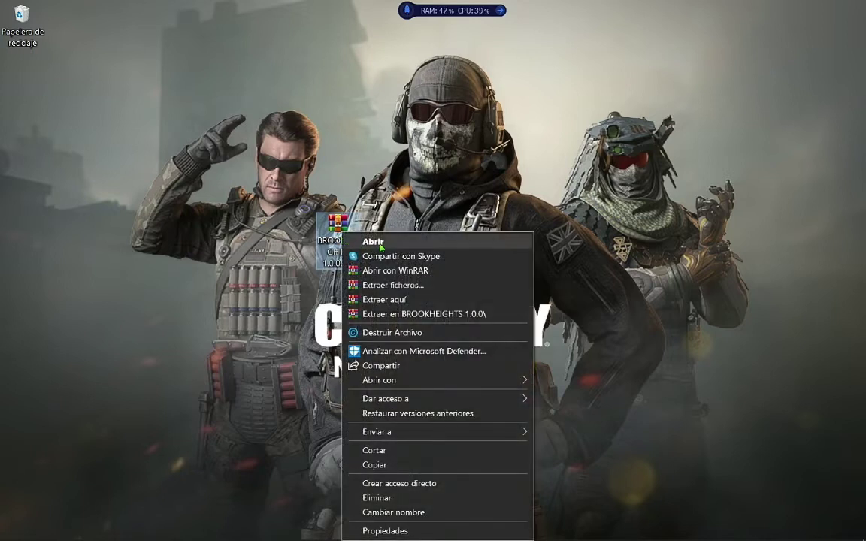
click(390, 300)
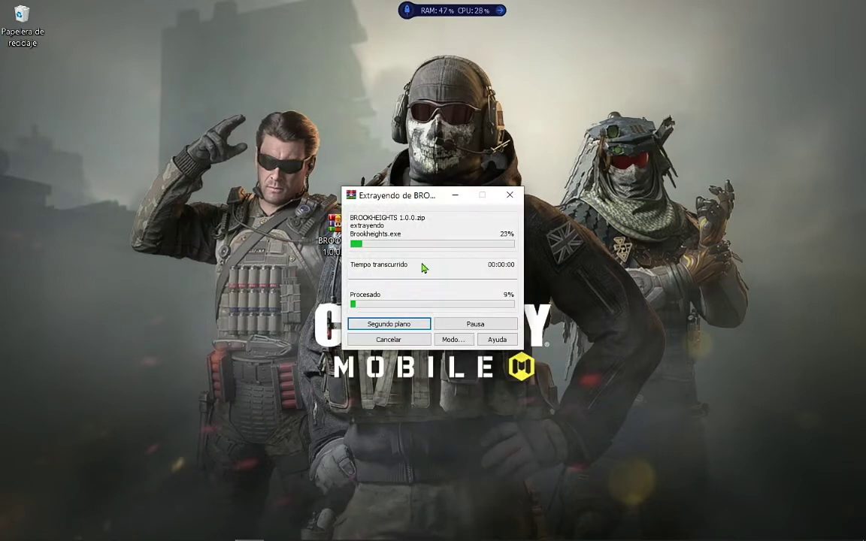
drag(25, 75, 487, 246)
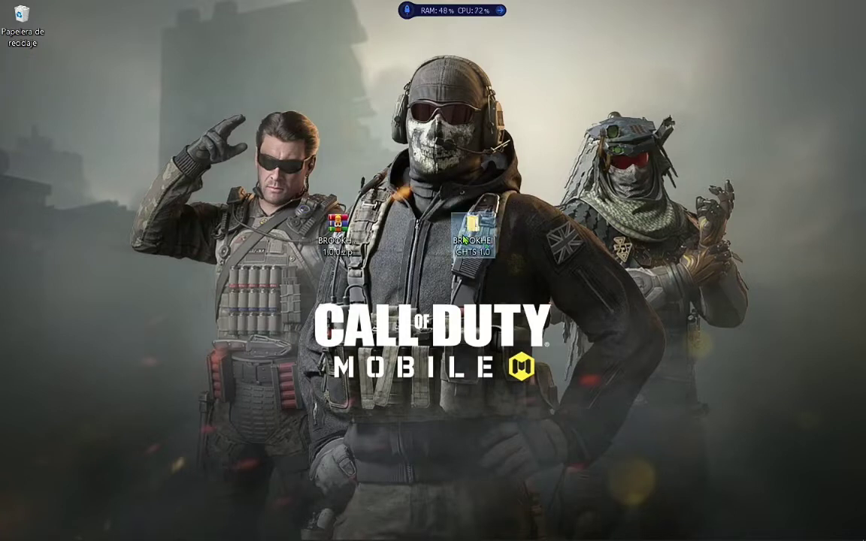
right_click(472, 229)
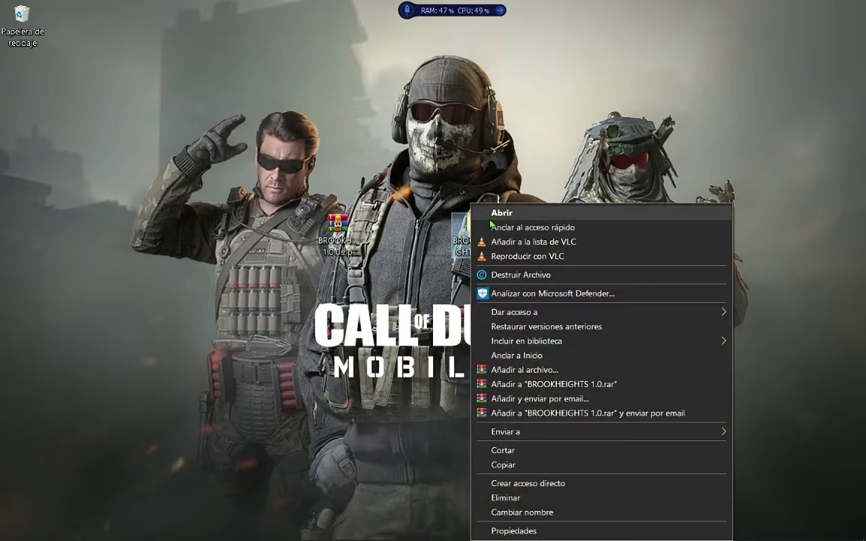
click(496, 214)
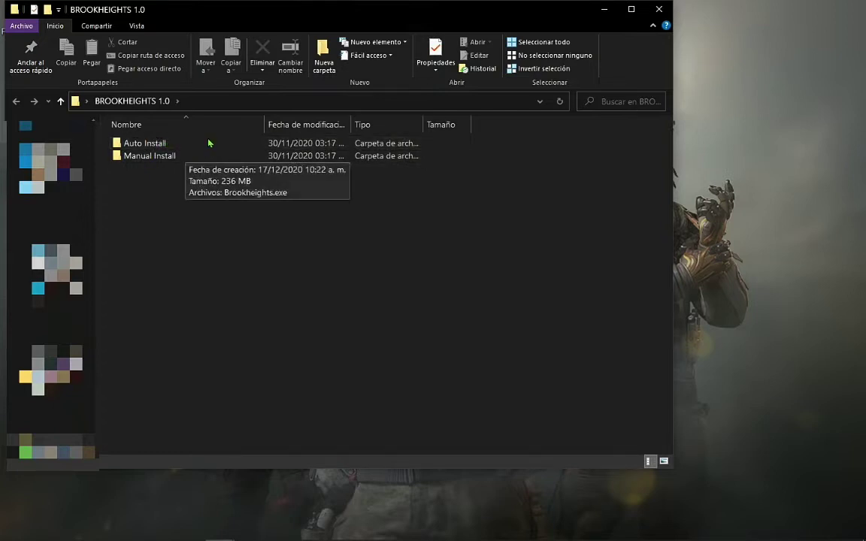
Examine the contents of the Auto Install folder and return to the BROOKHEIGHTS 1.0 folder
click(171, 160)
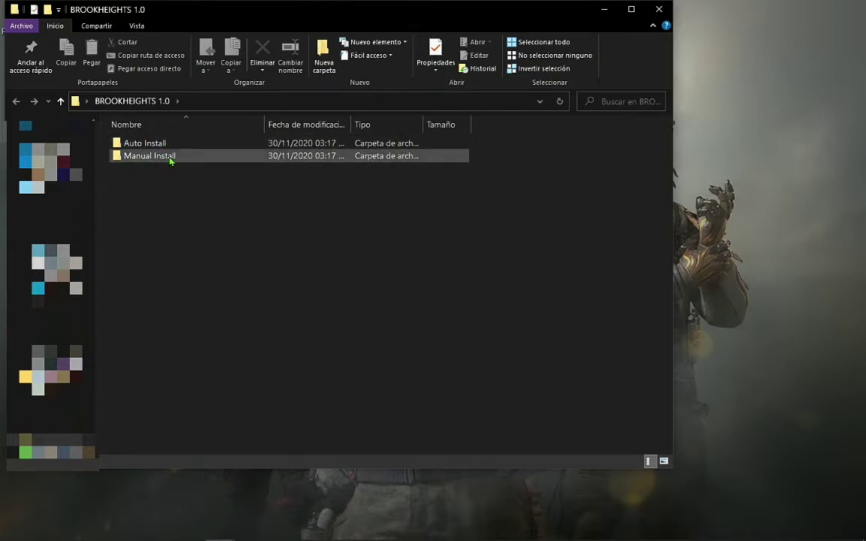
click(148, 144)
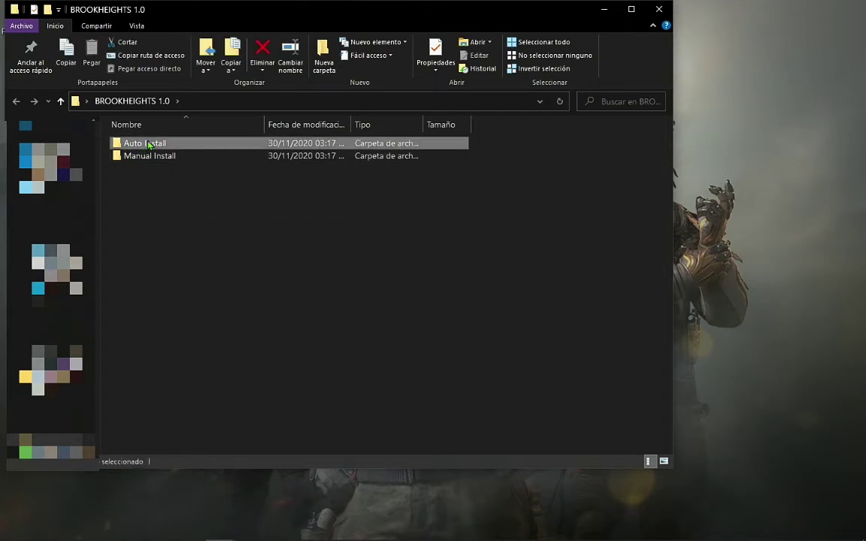
double_click(153, 144)
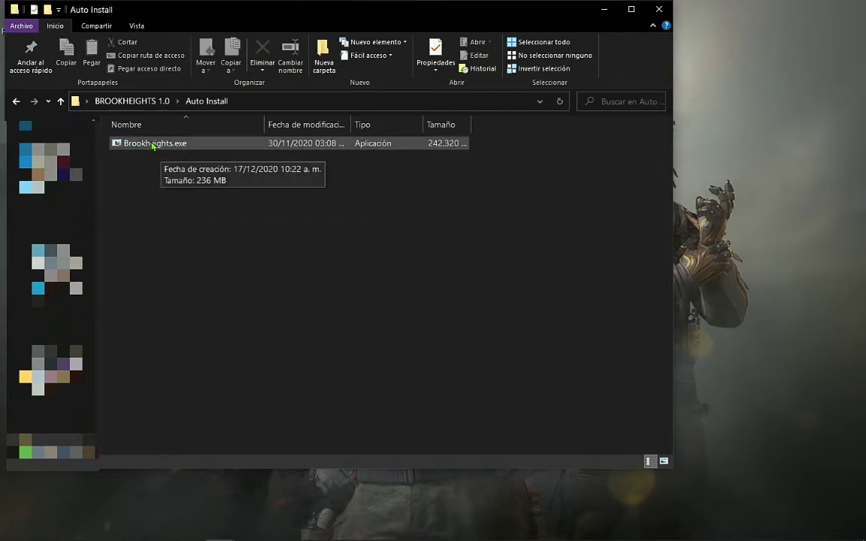
click(16, 103)
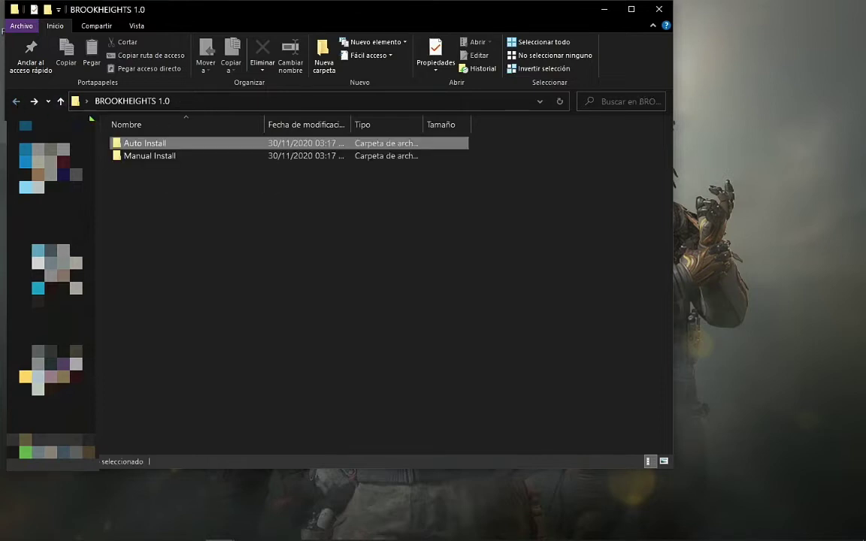
Copy the GraphicsRules.sgr file from the GRAPHICS folder inside Manual Install
click(160, 159)
double_click(160, 156)
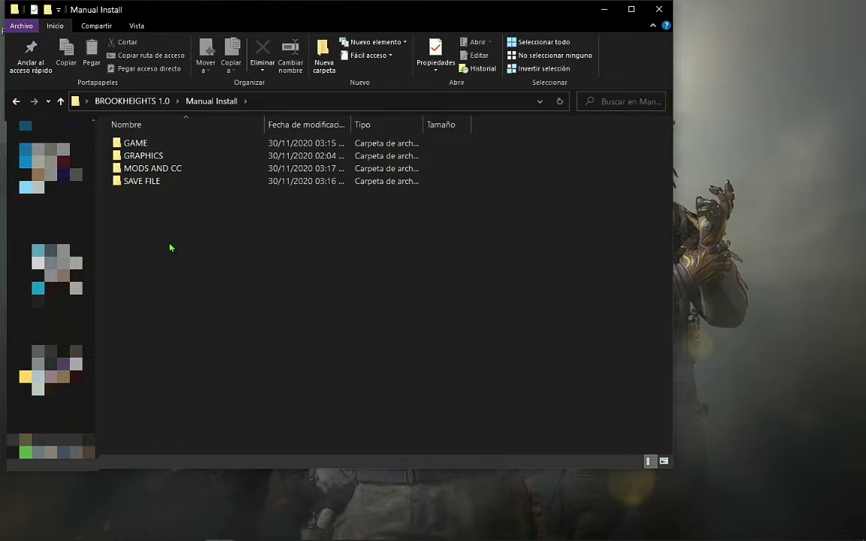
double_click(165, 158)
click(163, 146)
right_click(163, 147)
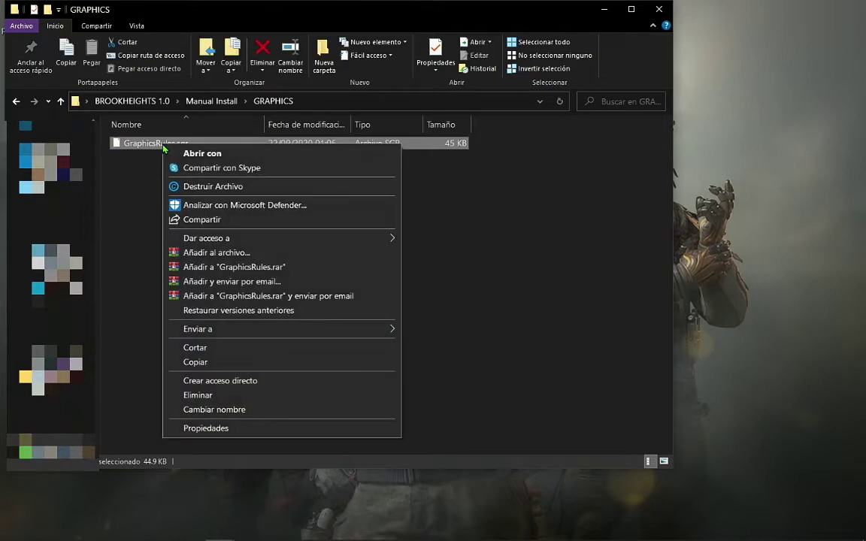
click(216, 364)
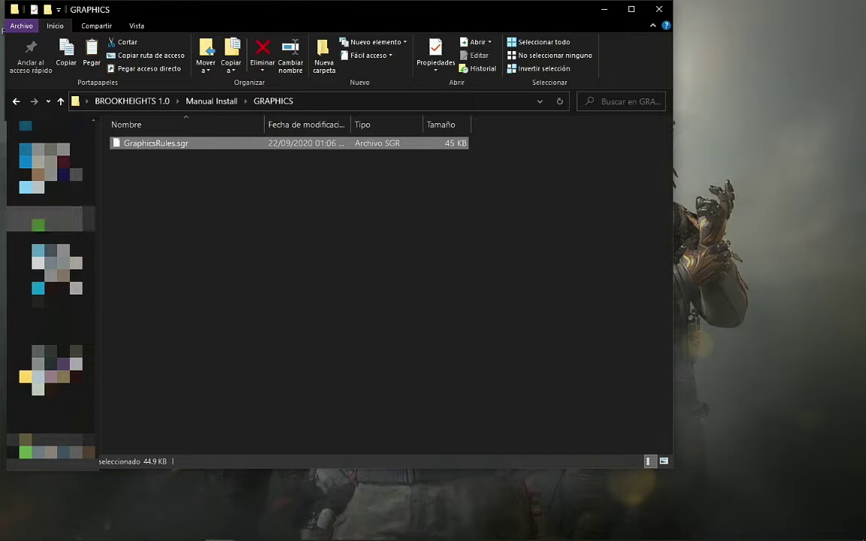
Paste the copied graphics file into the ConfigOverride folder under Documentos > Electronic Arts > Los Sims 4, replacing the existing file, and minimize the window
click(58, 215)
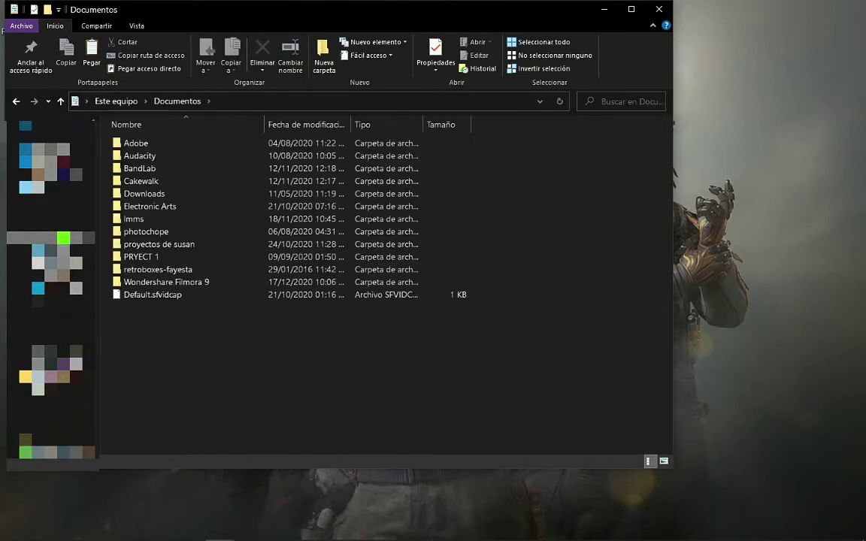
double_click(157, 209)
double_click(162, 142)
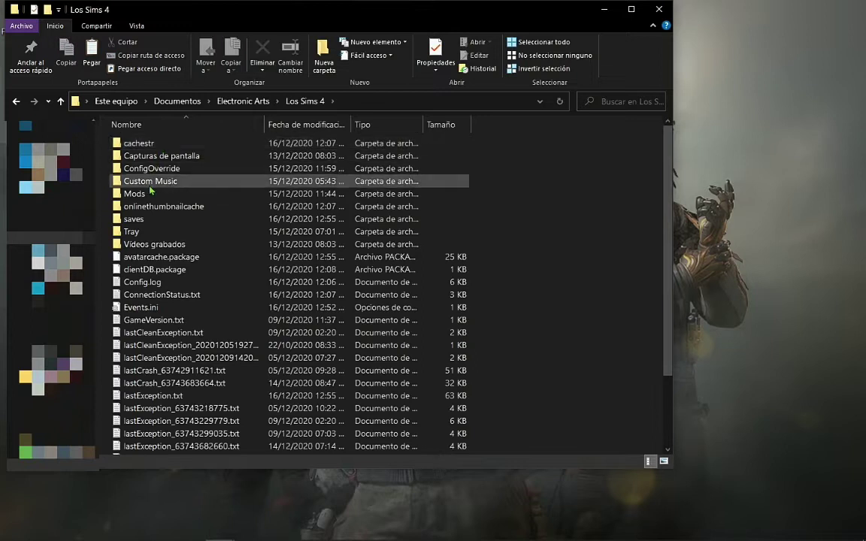
click(164, 171)
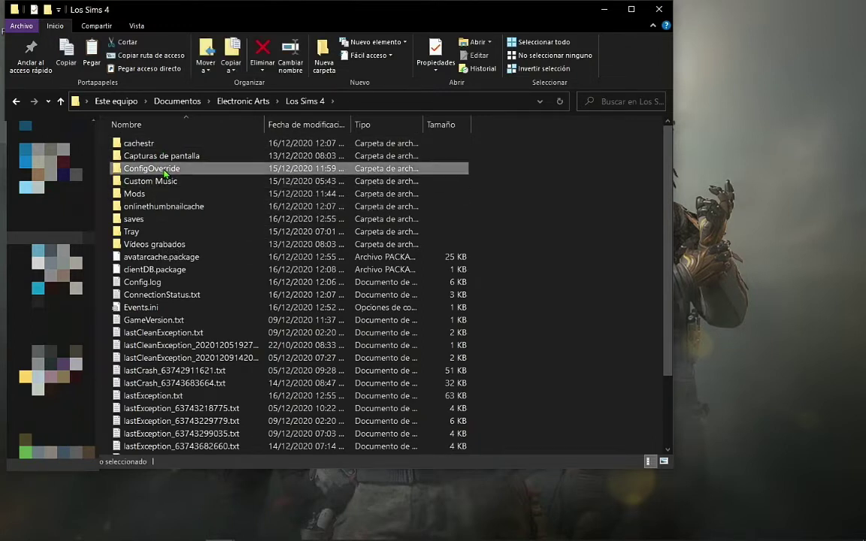
double_click(164, 171)
right_click(187, 192)
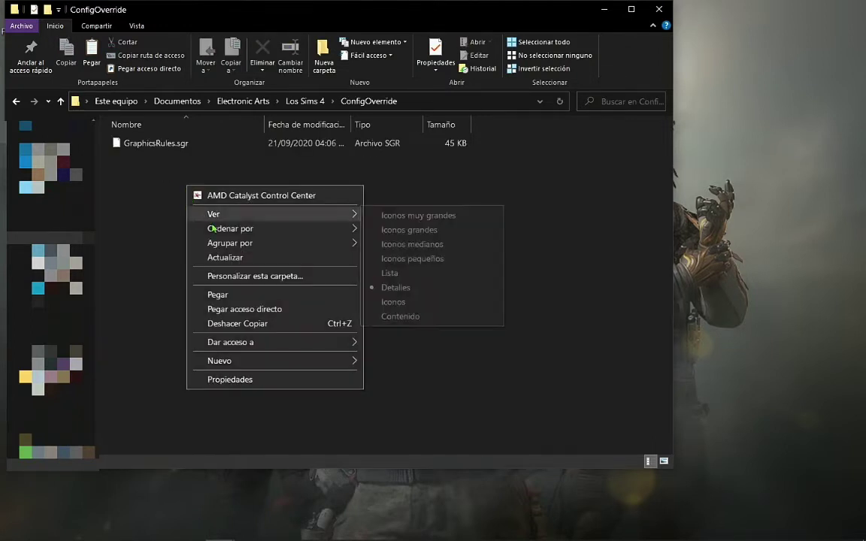
click(231, 293)
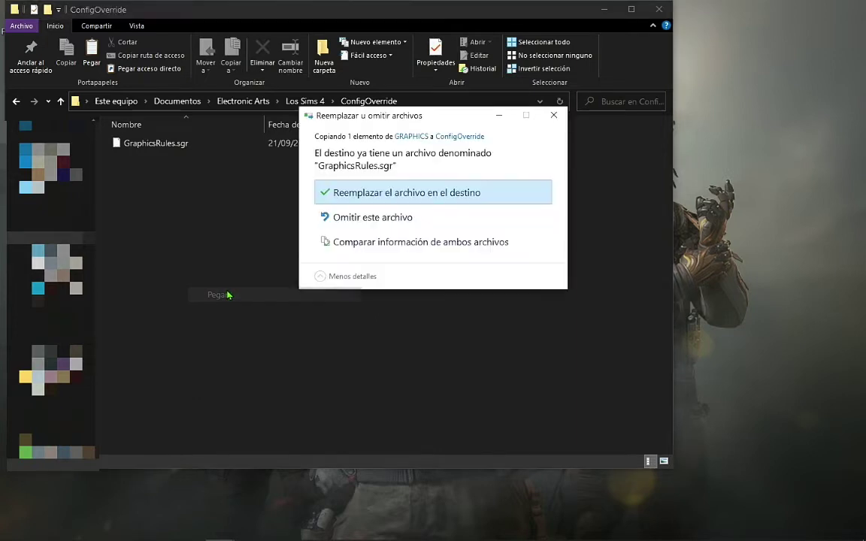
click(396, 194)
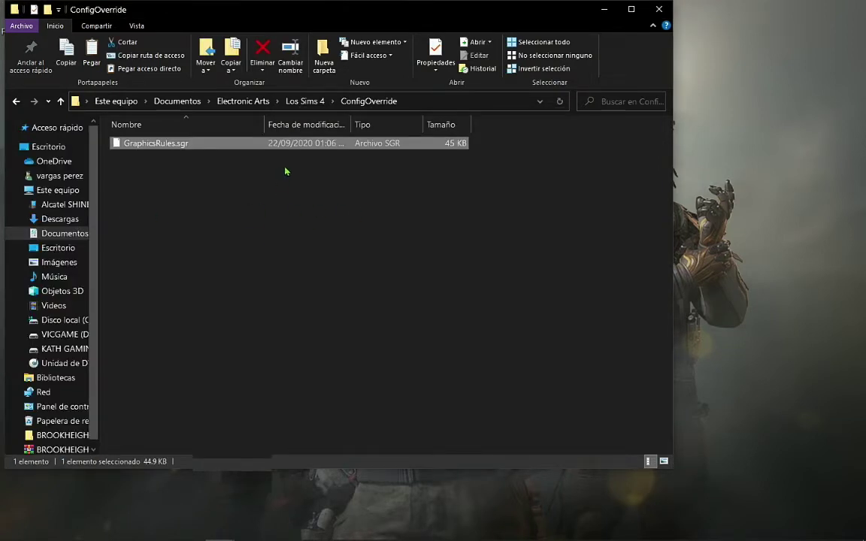
click(603, 9)
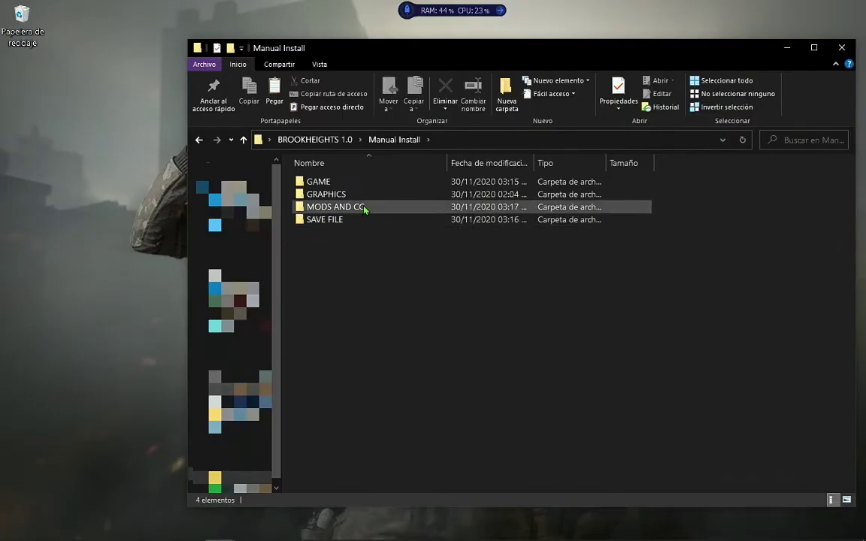
Copy the BROOKHEIGHTS FULL BUILD folder from the MODS AND CC folder of Manual Install
double_click(364, 209)
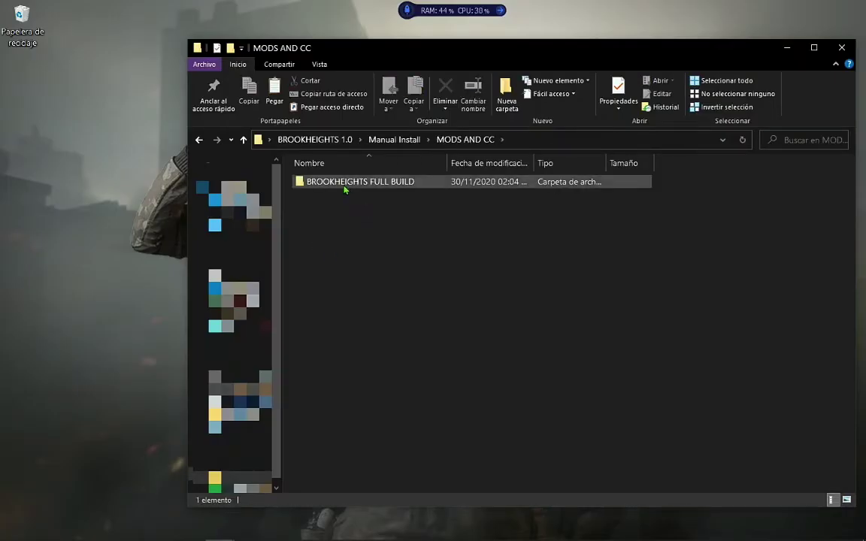
right_click(344, 187)
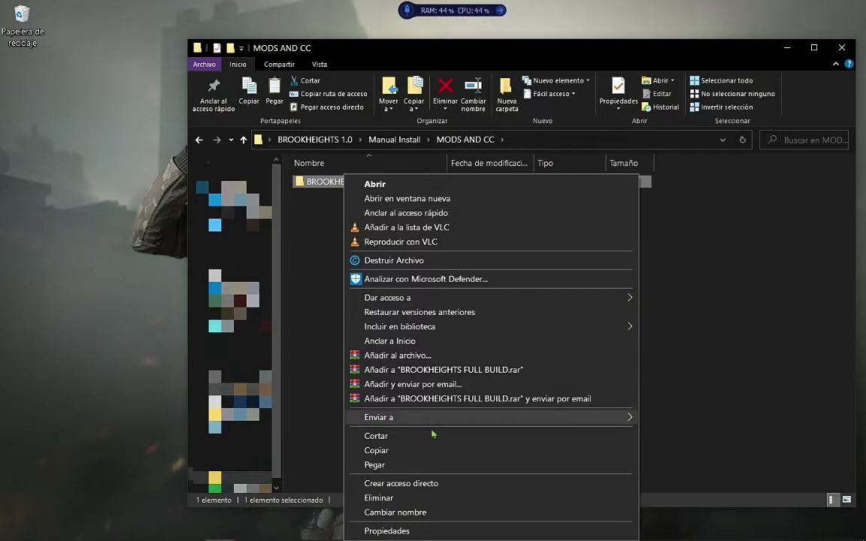
click(375, 450)
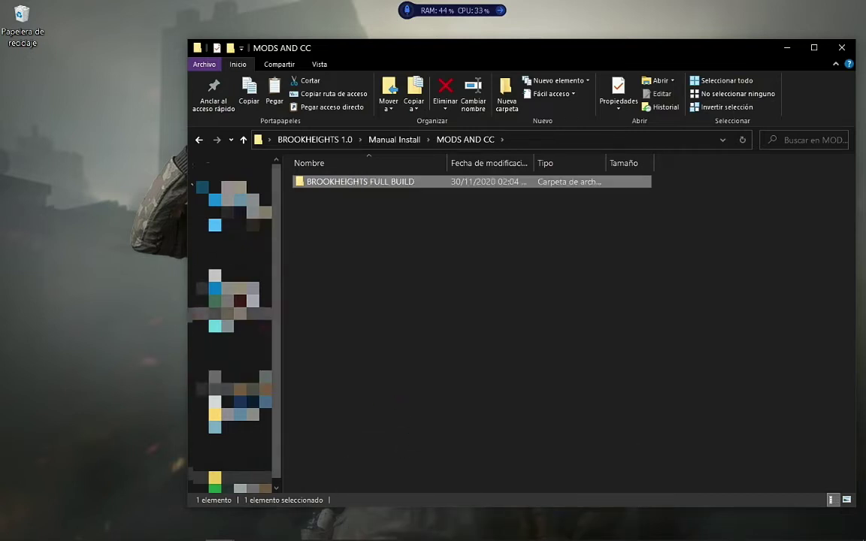
Open the Mods folder under Documentos > Electronic Arts > Los Sims 4 as the destination for the copied build folder
click(229, 248)
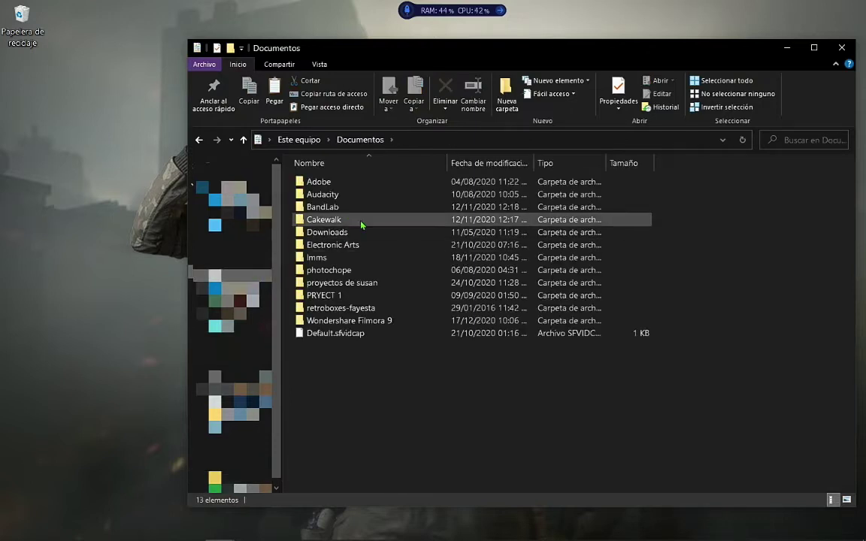
double_click(323, 245)
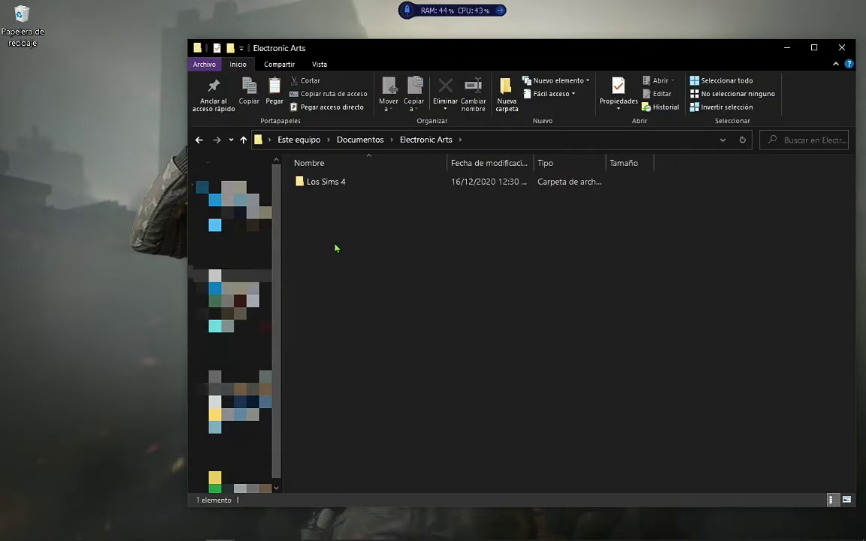
double_click(318, 188)
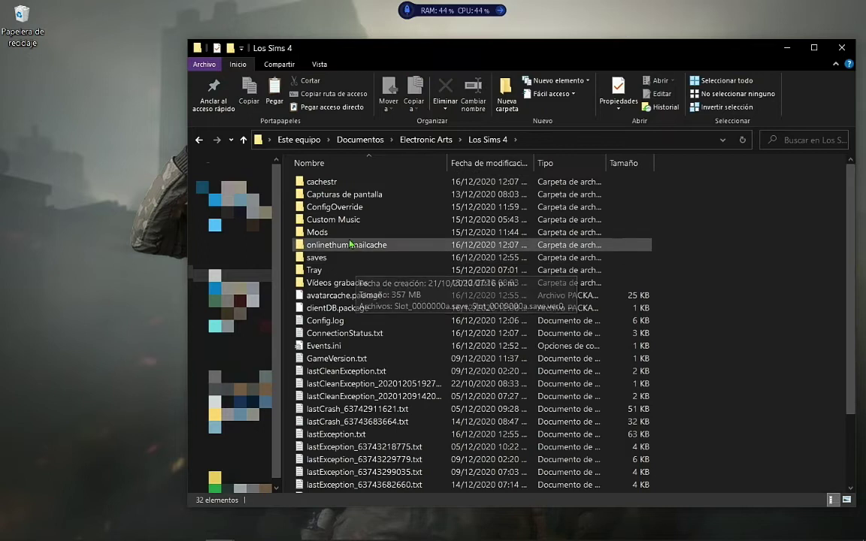
double_click(347, 238)
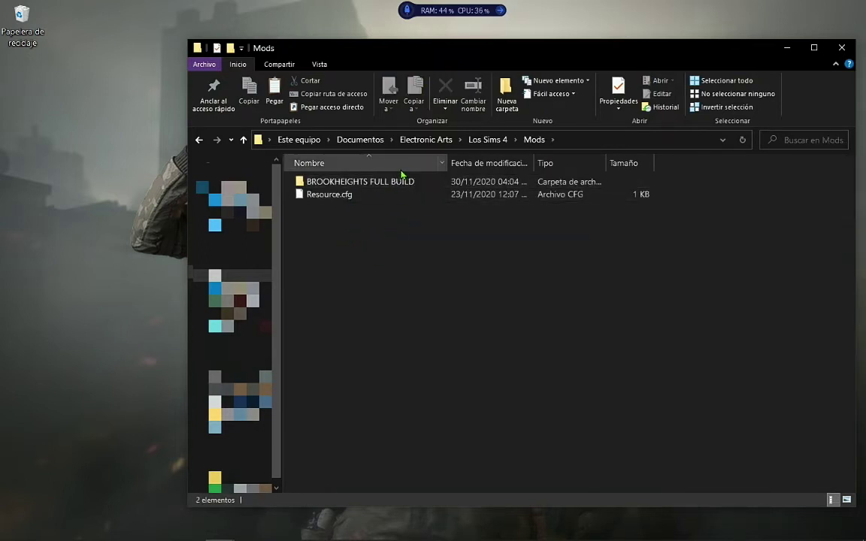
mouse_move(394, 182)
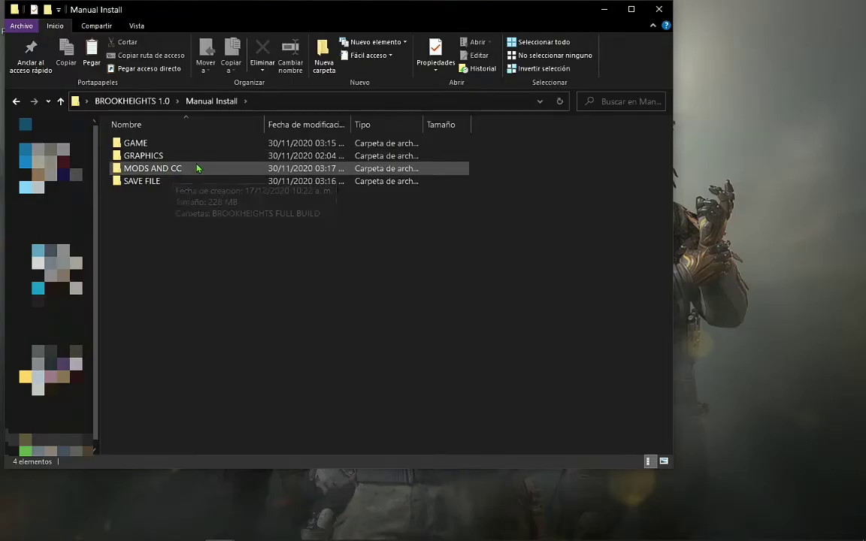
Copy the Slot_00934719.save file from the SAVE FILE folder of Manual Install
double_click(152, 183)
right_click(169, 129)
click(151, 144)
right_click(149, 143)
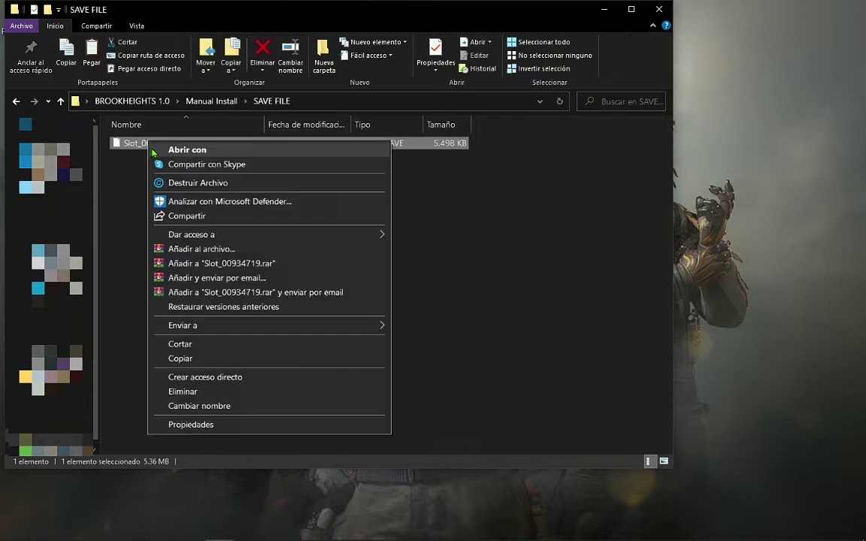
click(200, 361)
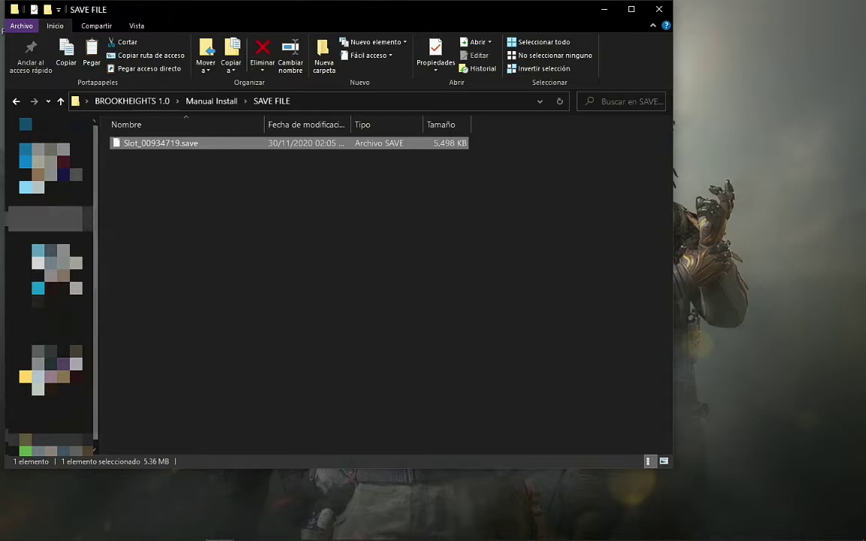
Paste the copied save file into the saves folder under Documentos > Electronic Arts > Los Sims 4
click(68, 235)
double_click(139, 206)
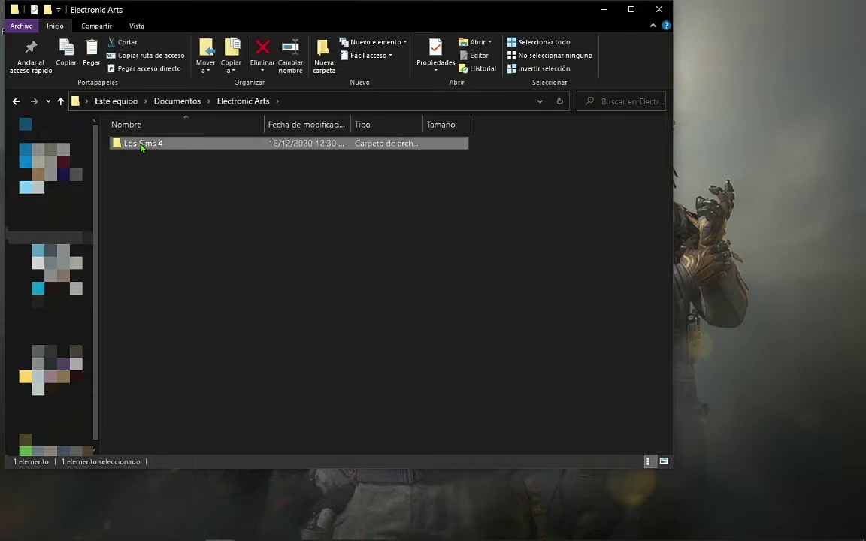
double_click(141, 147)
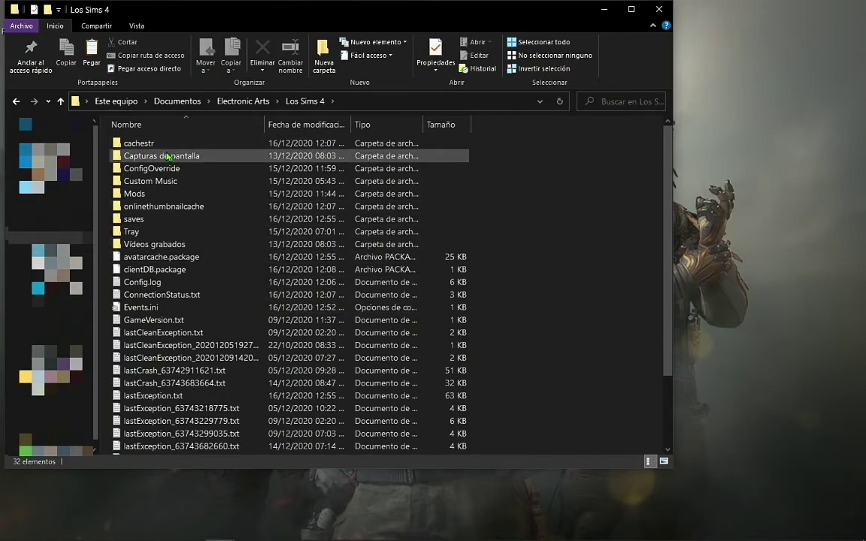
double_click(238, 219)
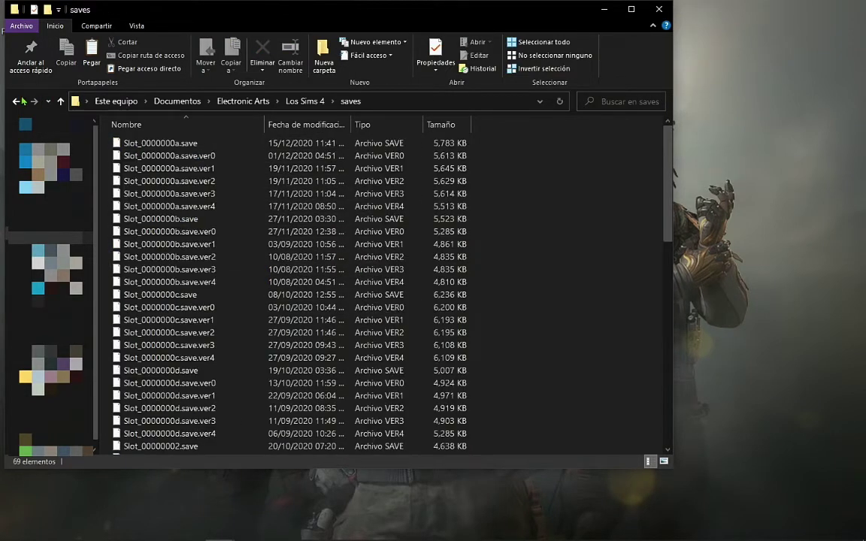
click(15, 103)
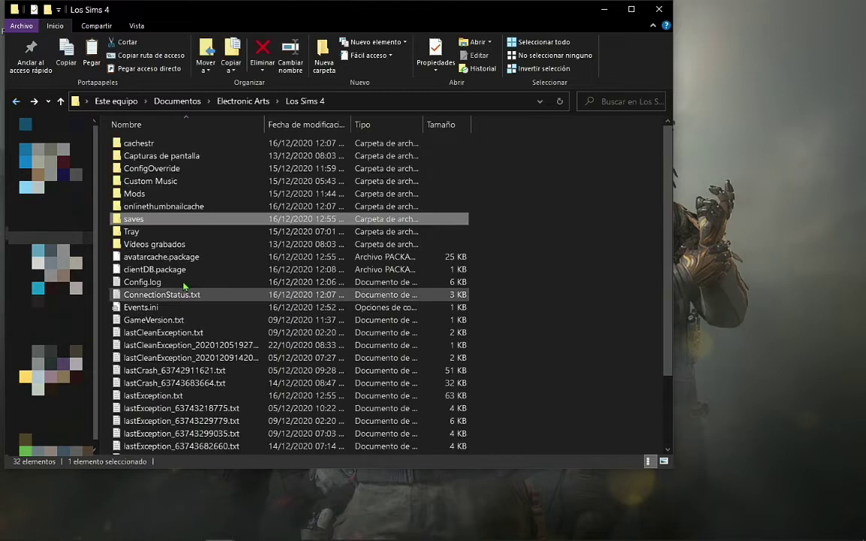
double_click(156, 219)
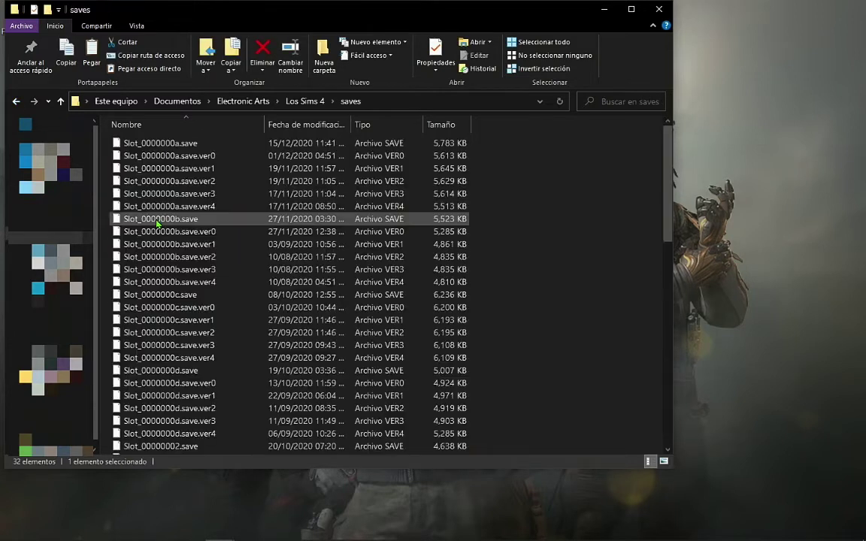
right_click(565, 215)
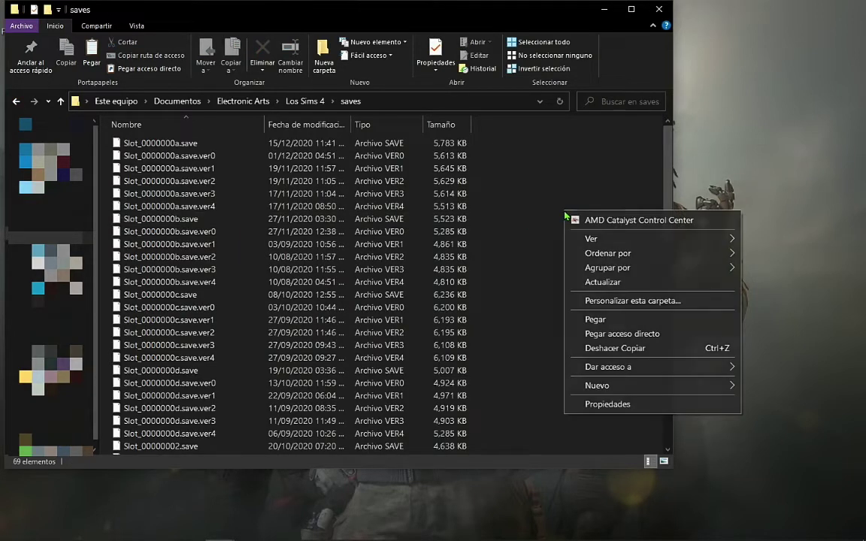
click(594, 322)
click(394, 198)
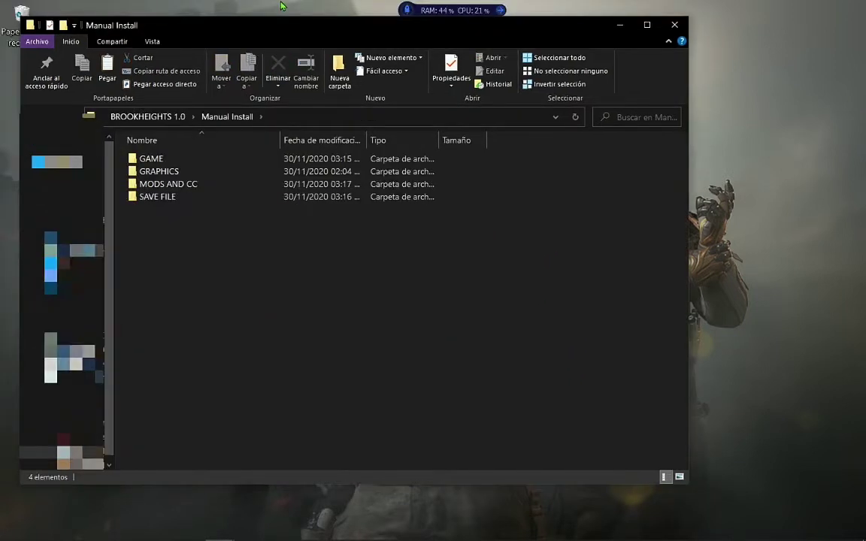
Copy EP01_CivicCenter_02.world and EP01_Retails_01.world from the GAME > WORLDS folder of Manual Install
double_click(234, 158)
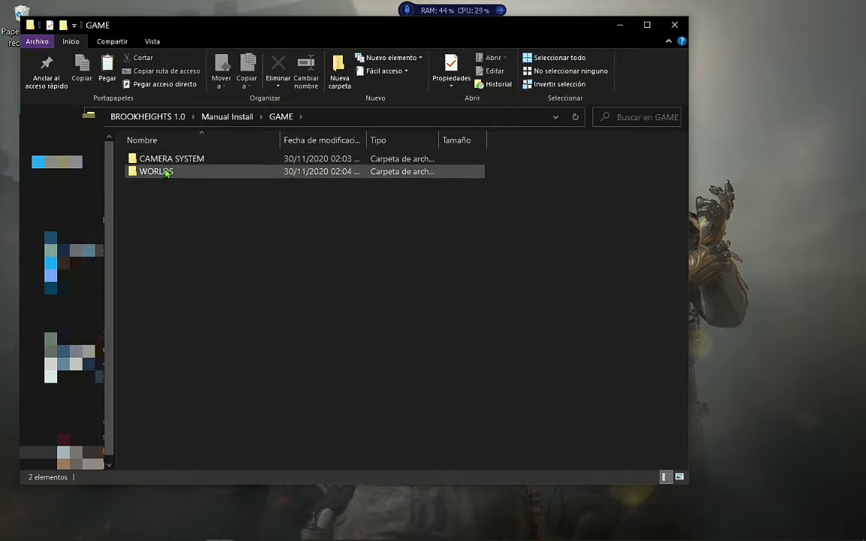
double_click(167, 171)
drag(210, 174, 218, 159)
right_click(219, 159)
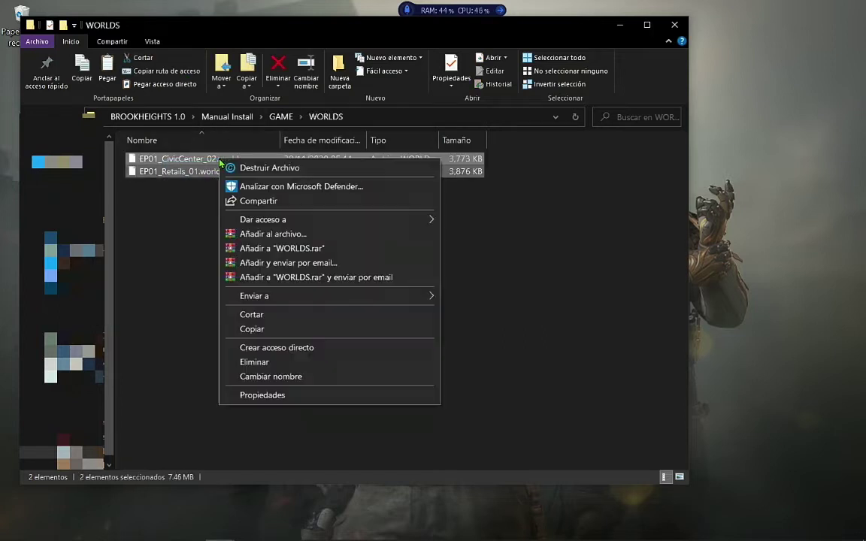
click(259, 330)
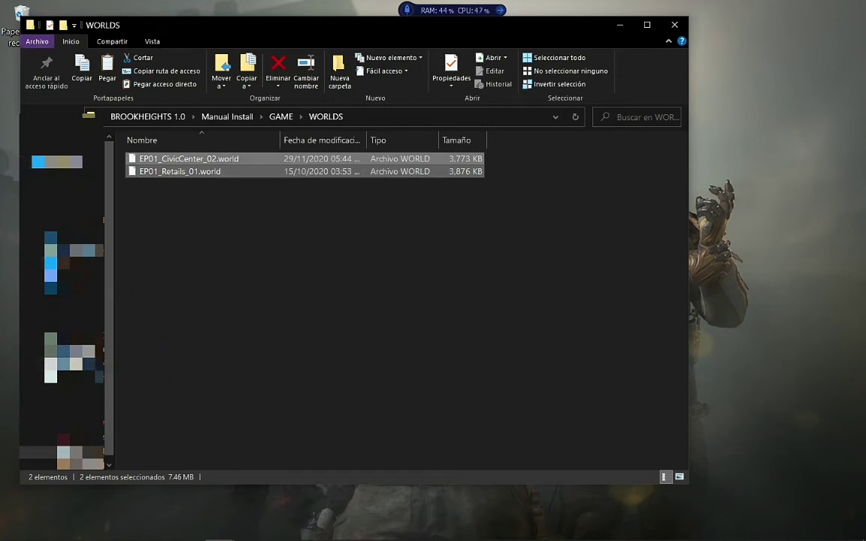
Paste the two world files into Delta > EP01 > Worlds > Areas of The Sims 4 Eco Lifestyle, replacing the existing ones, and close the window
click(90, 379)
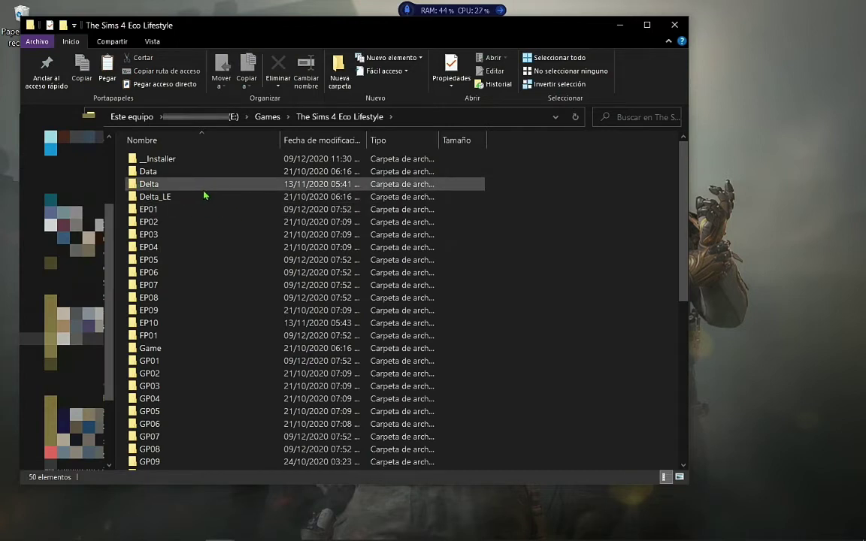
mouse_move(178, 185)
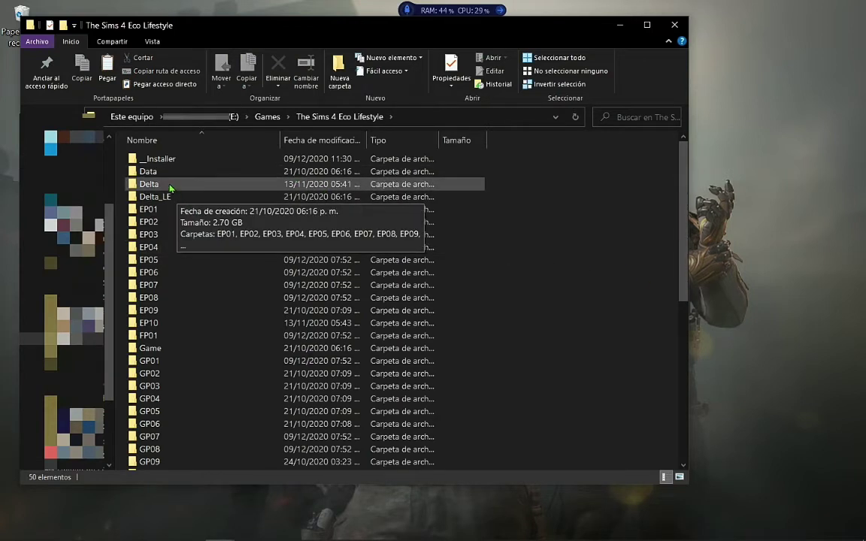
double_click(148, 184)
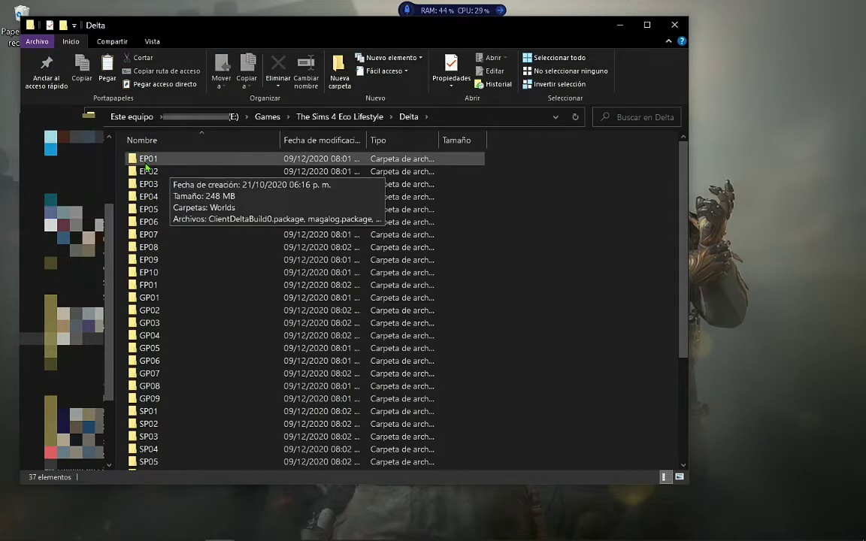
double_click(159, 159)
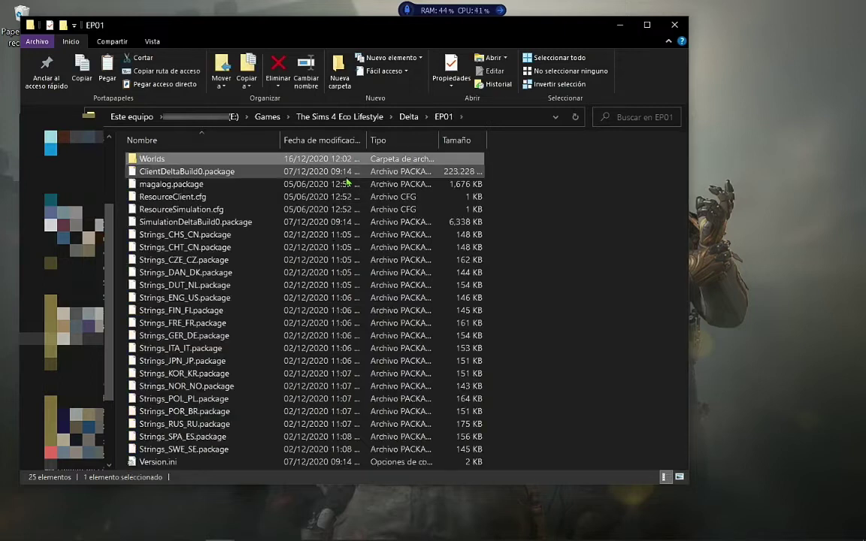
double_click(158, 159)
double_click(158, 159)
right_click(172, 281)
click(223, 380)
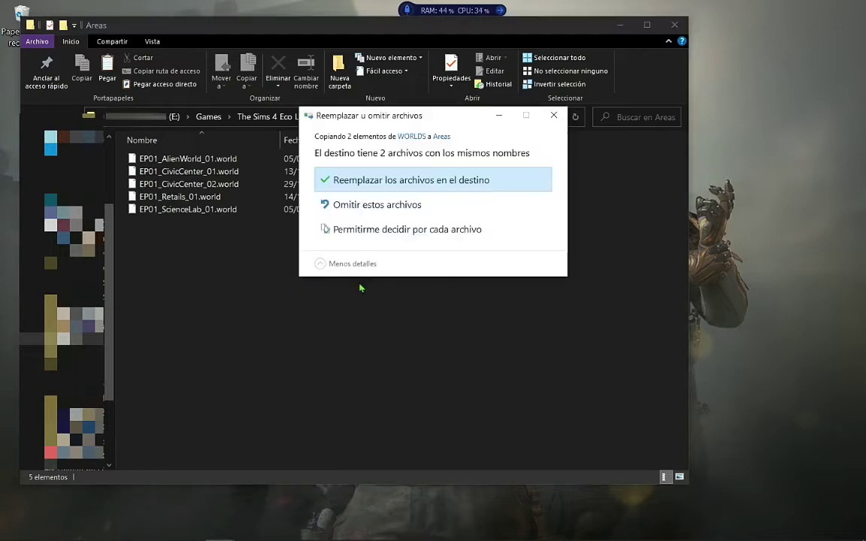
click(397, 182)
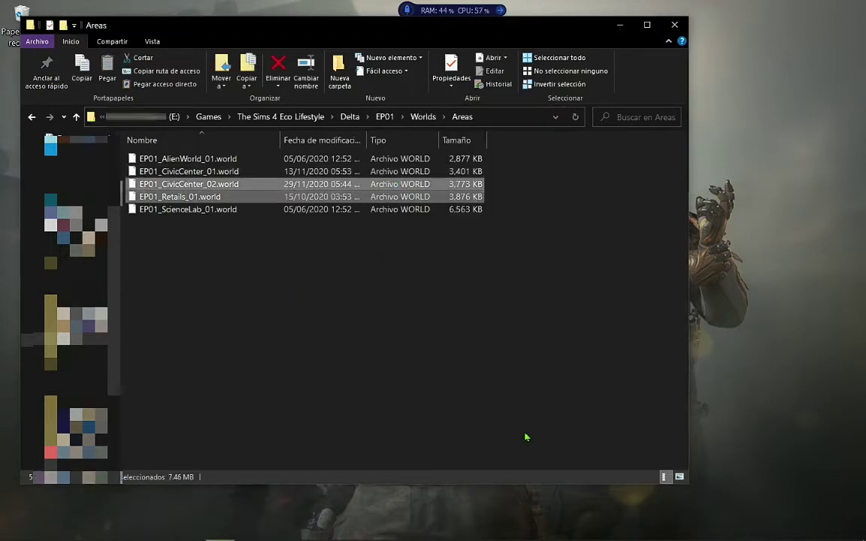
click(523, 326)
key(ctrl+w)
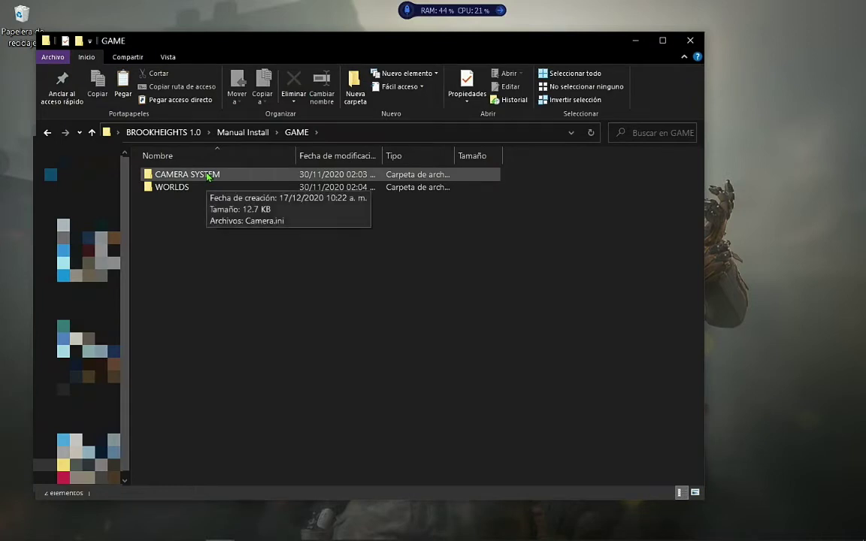
Copy the Camera.ini file from the GAME > CAMERA SYSTEM folder of Manual Install
right_click(206, 176)
click(218, 185)
right_click(192, 177)
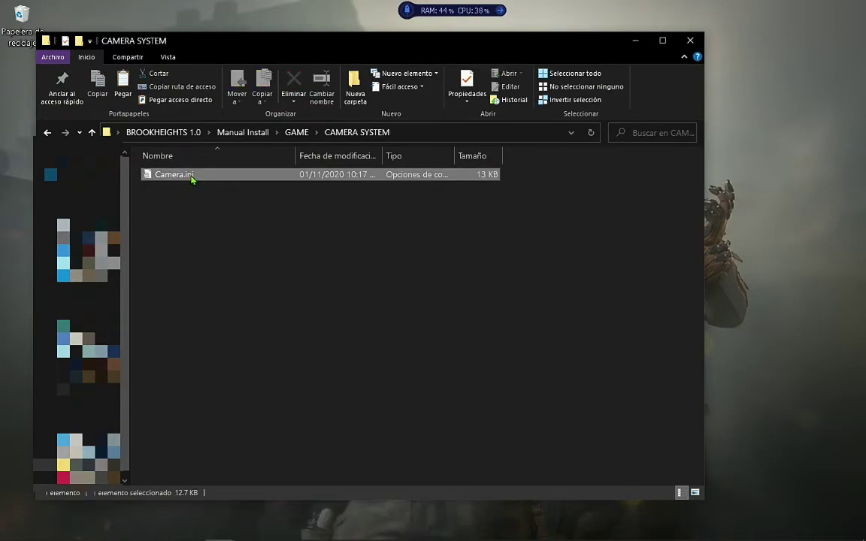
click(230, 438)
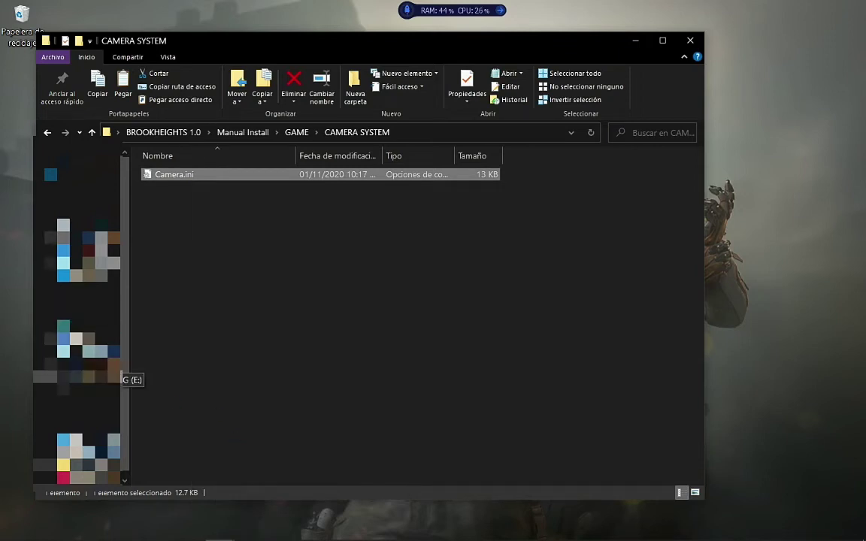
Open the game shortcut's file location and paste Camera.ini into Game > Bin > res, replacing the existing file
click(113, 376)
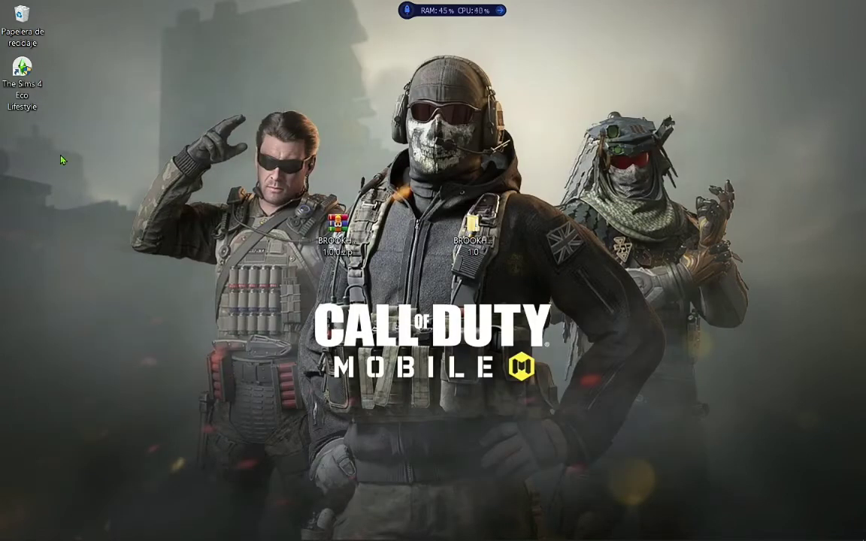
right_click(22, 73)
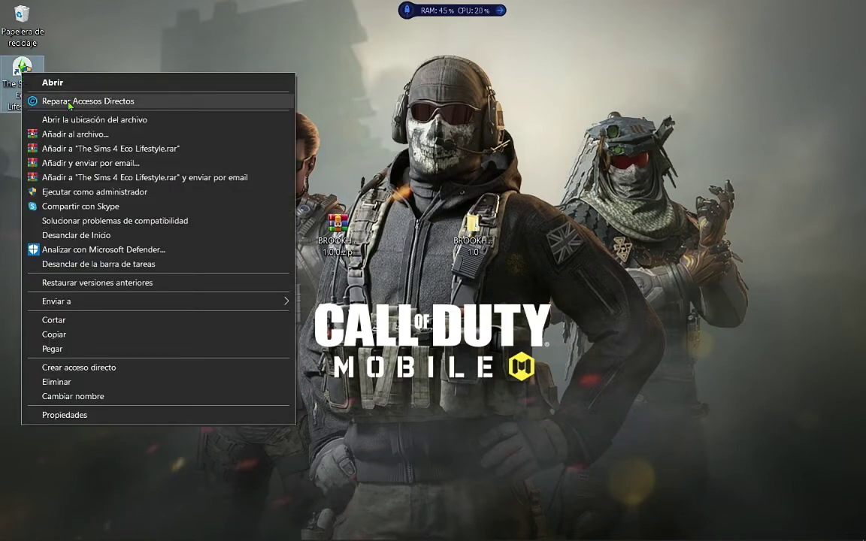
click(171, 123)
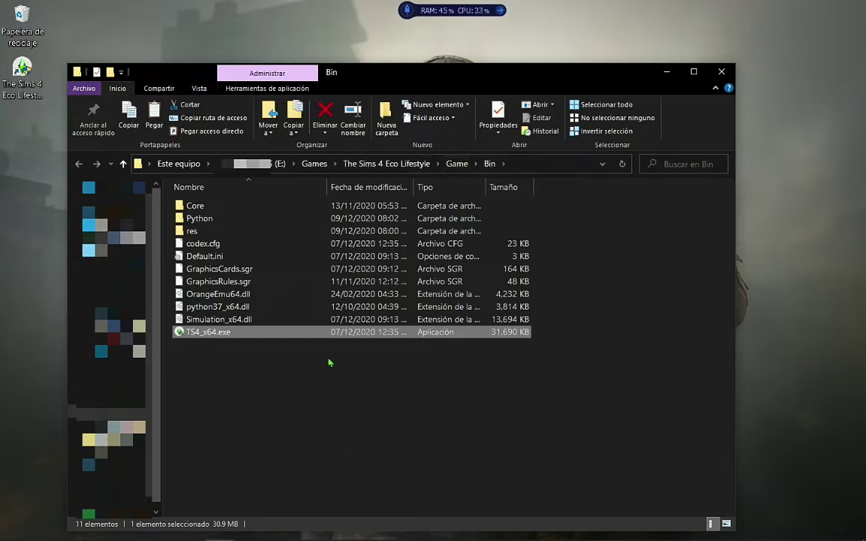
double_click(215, 238)
right_click(233, 345)
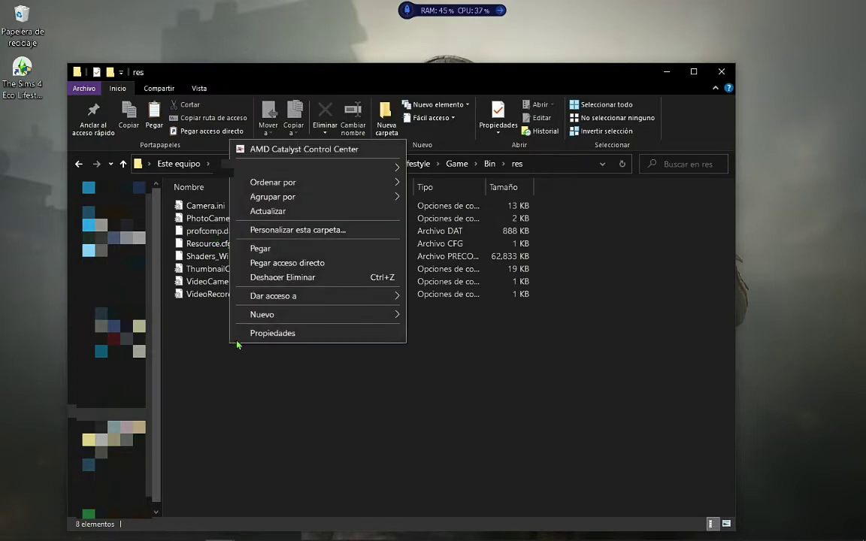
click(281, 251)
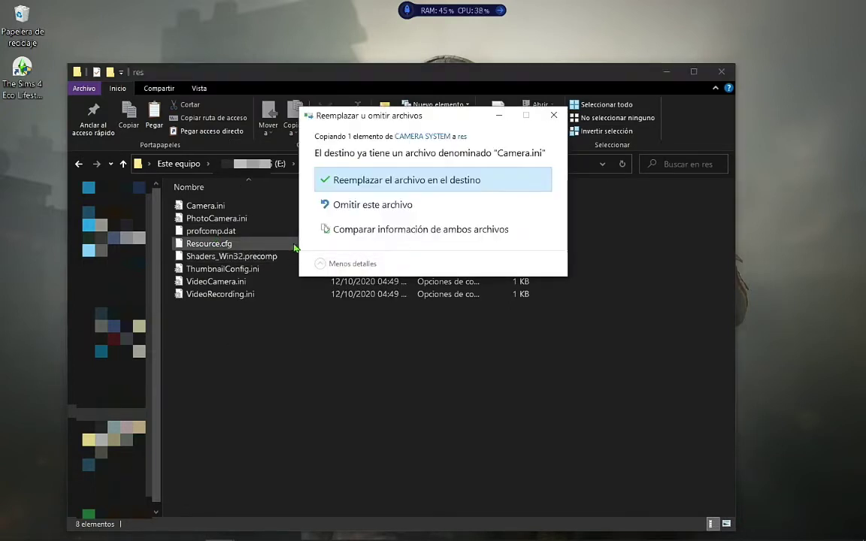
click(405, 182)
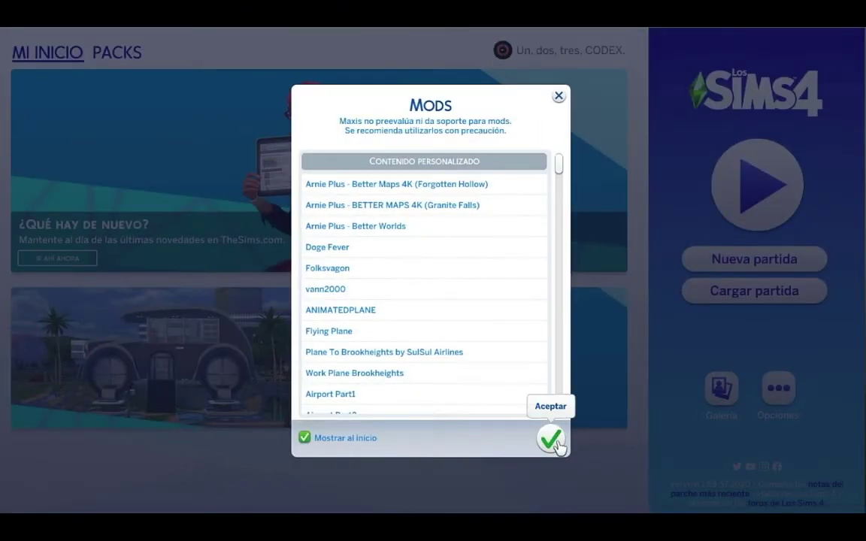
In The Sims 4, accept the mods list, load the Brookheights Story Mode save and enter the game with its last-used household in Willow Creek
click(551, 439)
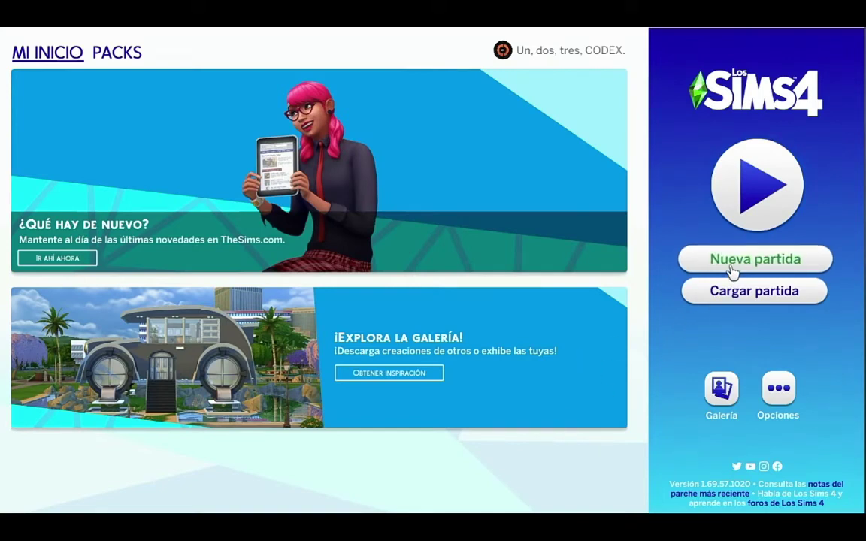
click(723, 295)
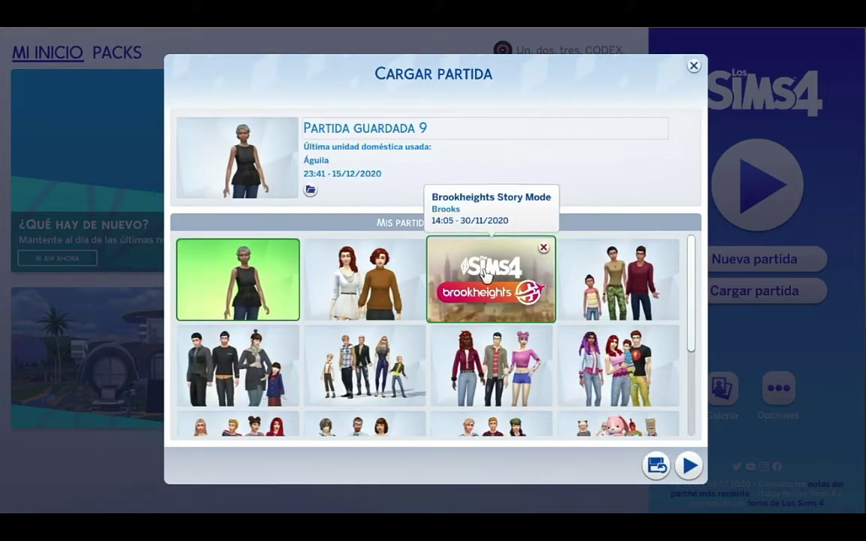
click(476, 282)
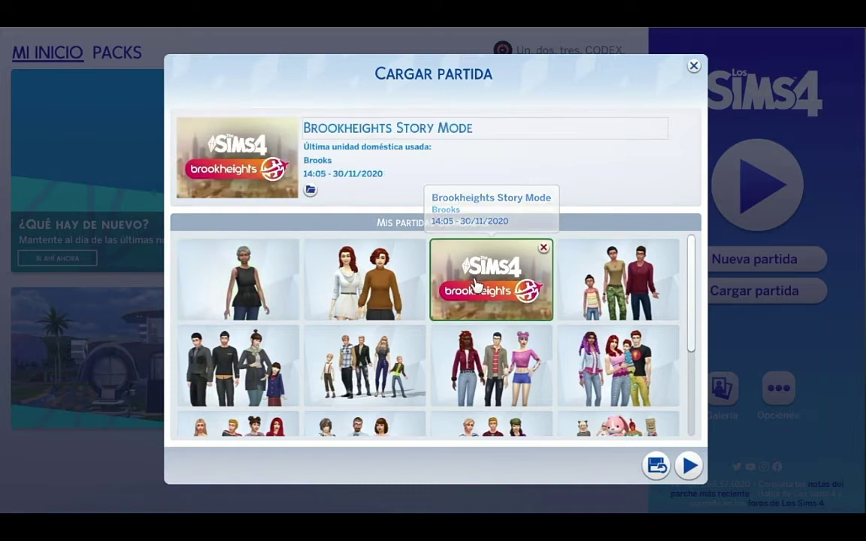
click(690, 466)
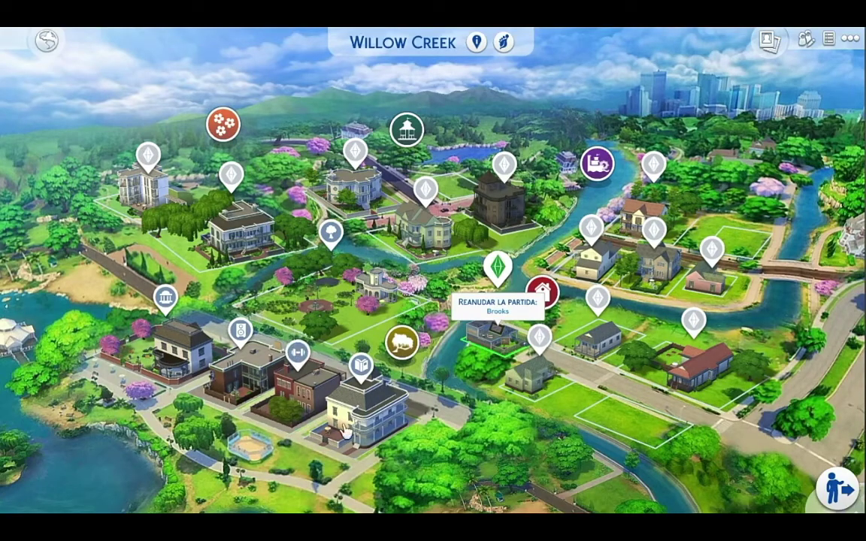
click(504, 347)
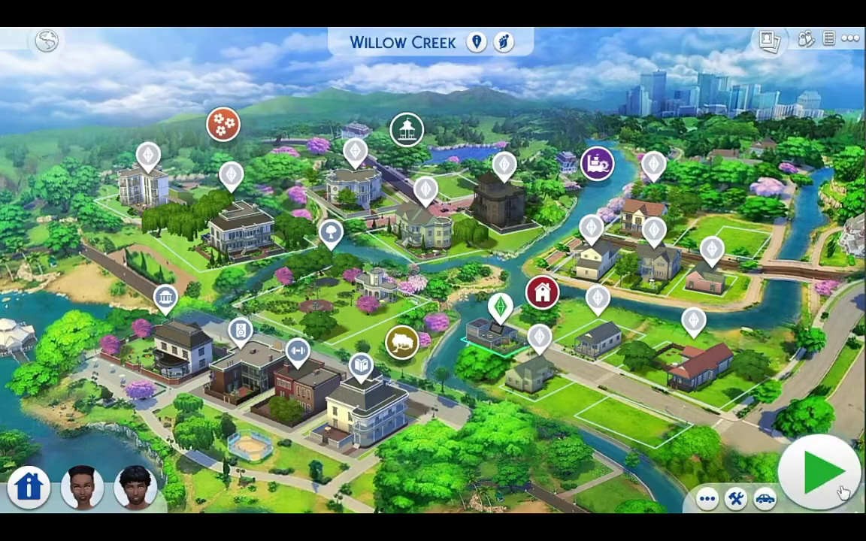
click(827, 475)
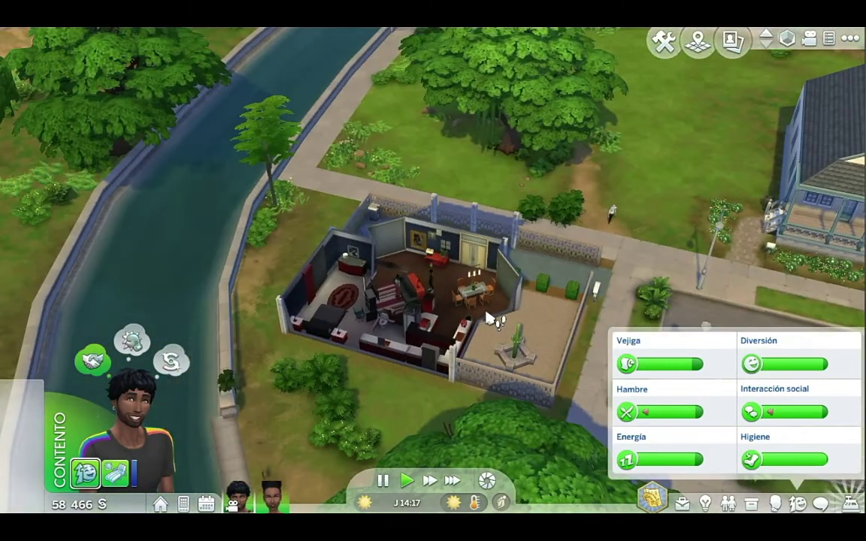
Interact with the large tree beside the river and examine the plane by the pond in the hidden forest area
key(w)
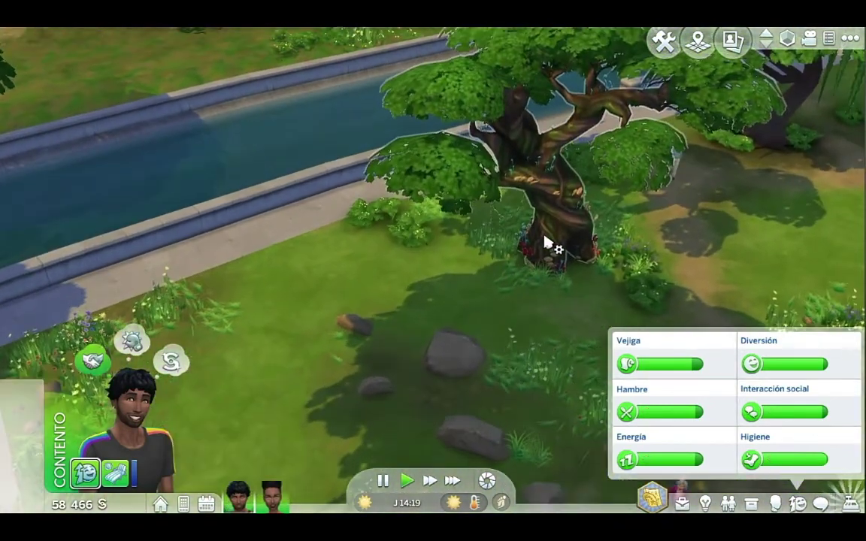
click(549, 241)
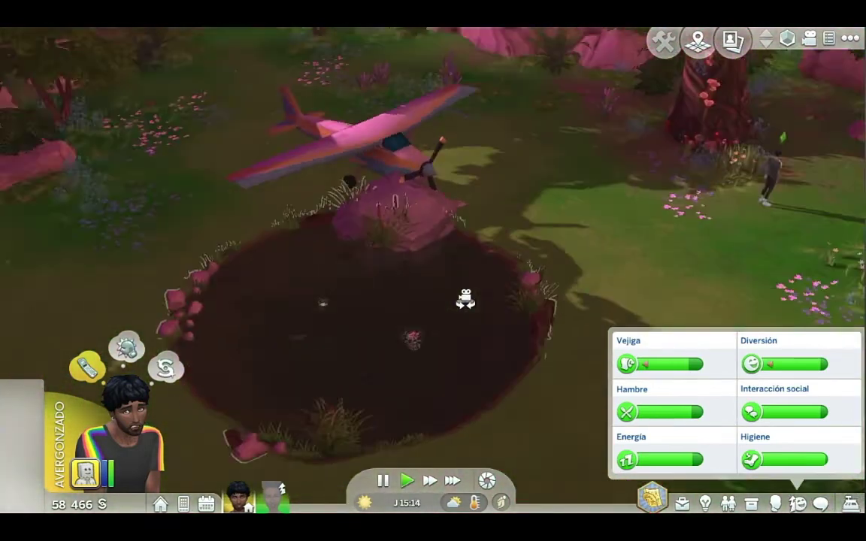
scroll(430, 271, down, 3)
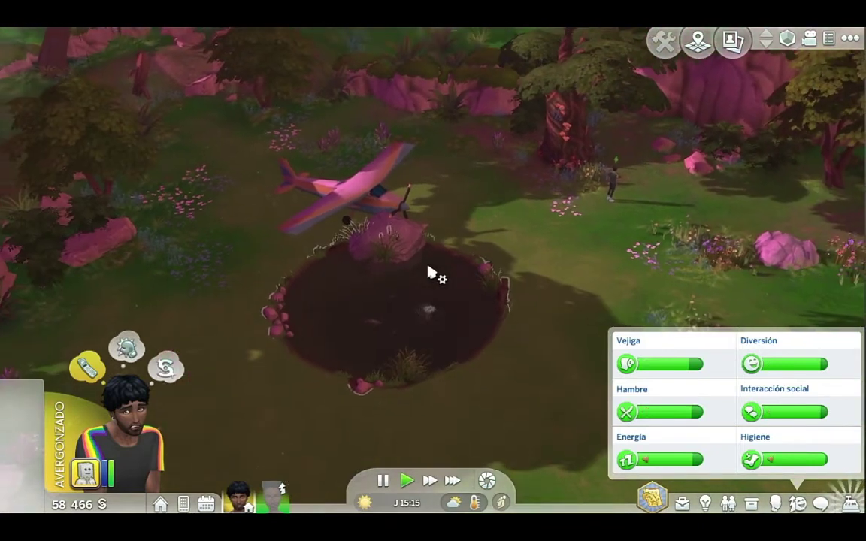
scroll(433, 261, up, 3)
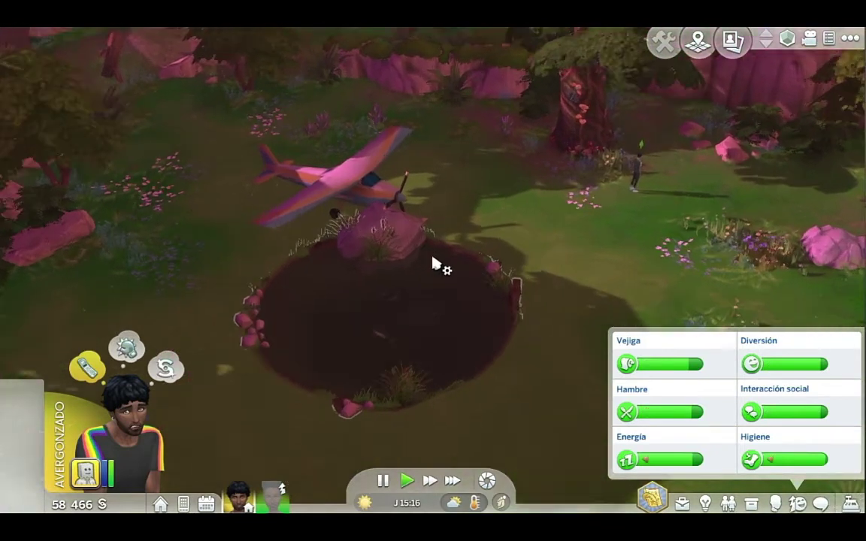
View the plane beside the pond up close from different angles
key(q)
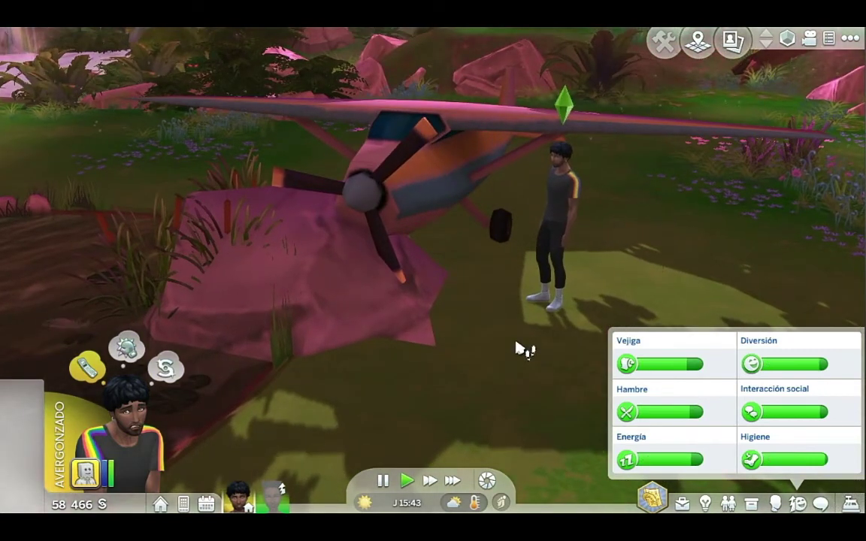
key(e)
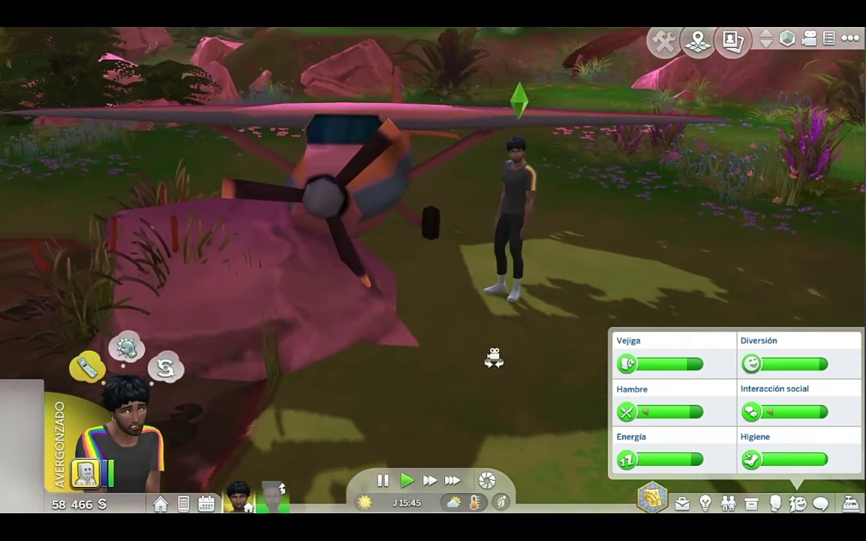
key(q)
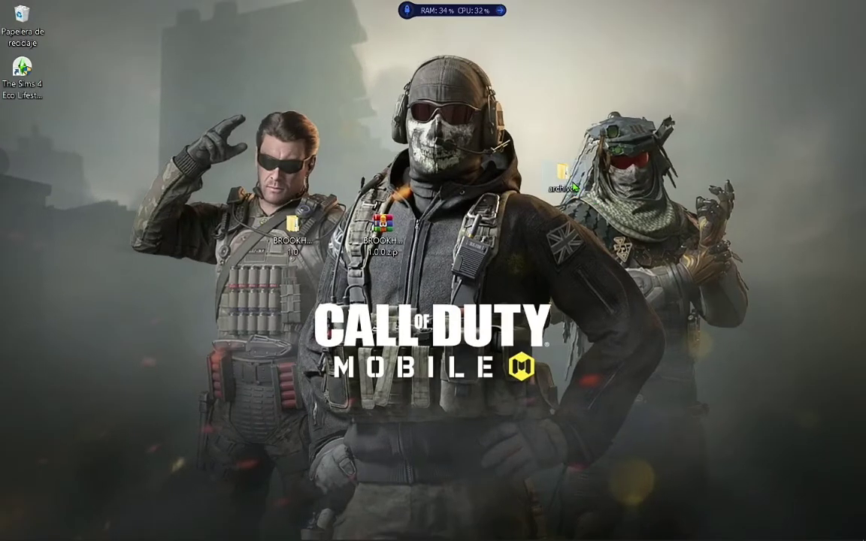
Copy the five EP01 world files from archivos > Delta > EP01 > Worlds > Areas on the desktop
drag(575, 187, 558, 284)
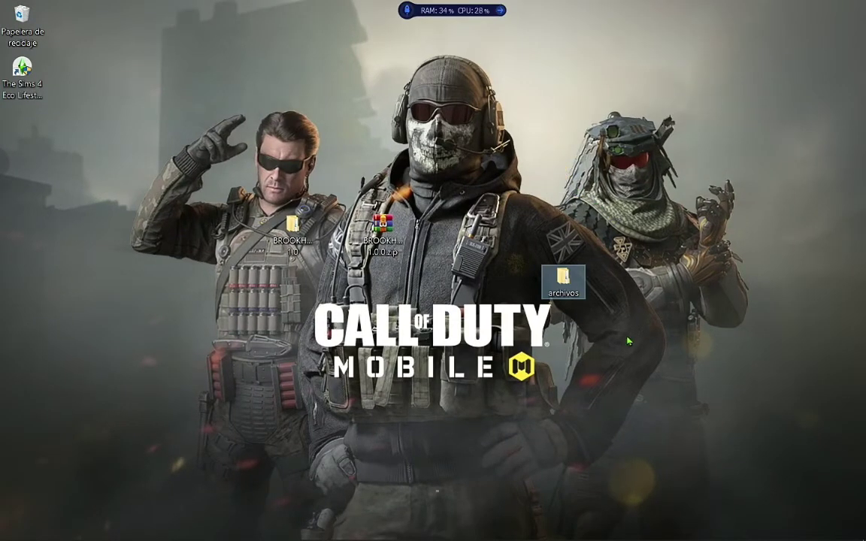
double_click(559, 284)
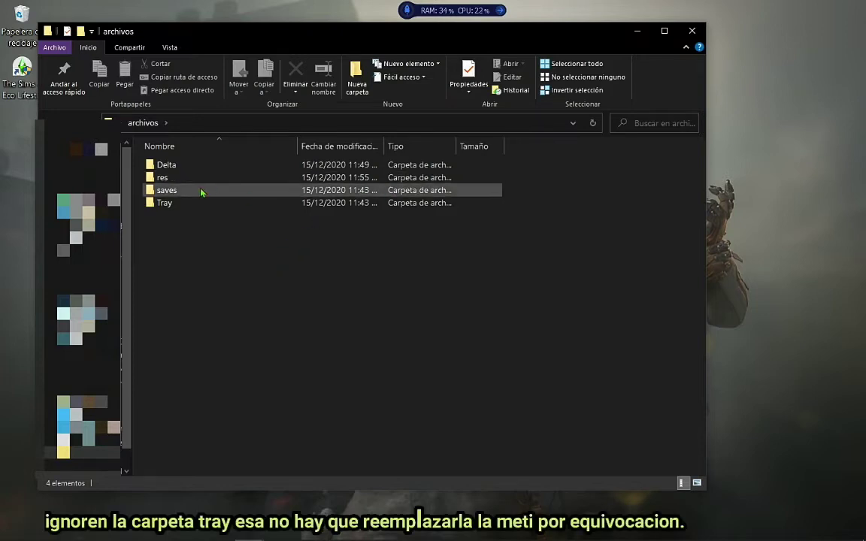
right_click(183, 169)
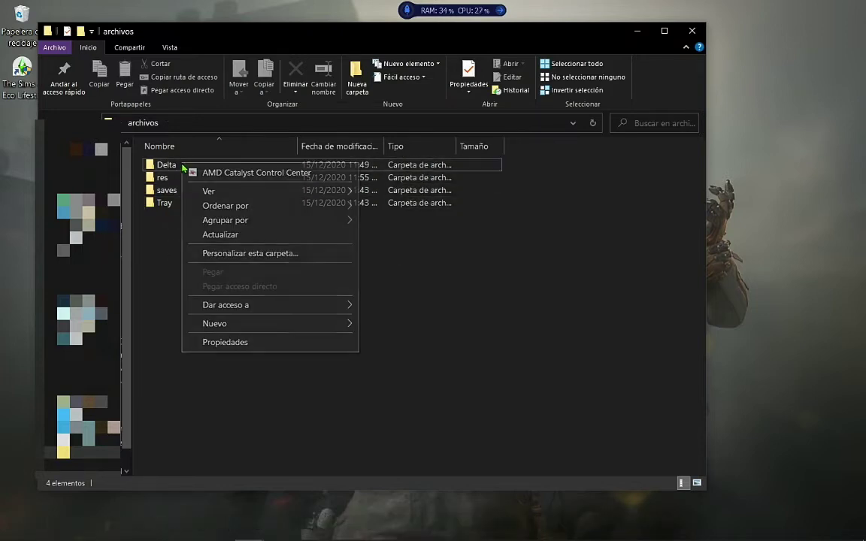
click(181, 166)
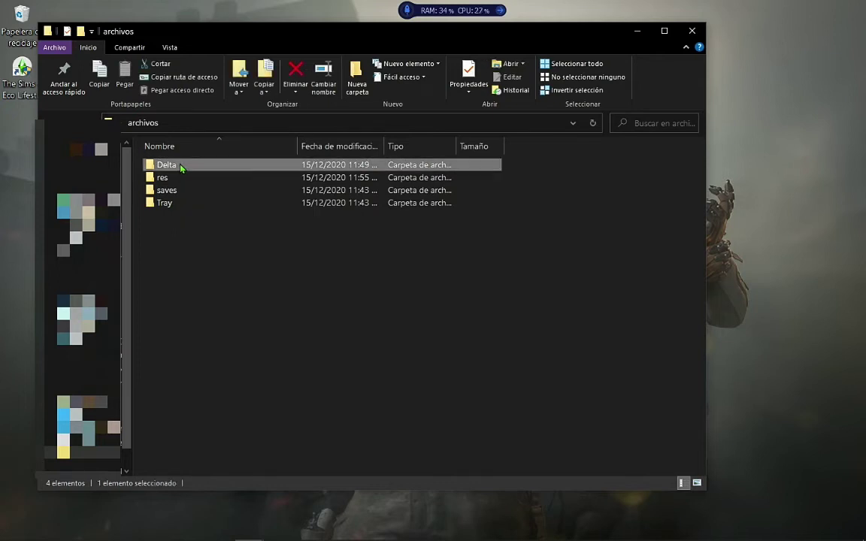
double_click(181, 166)
double_click(171, 165)
double_click(181, 166)
double_click(182, 165)
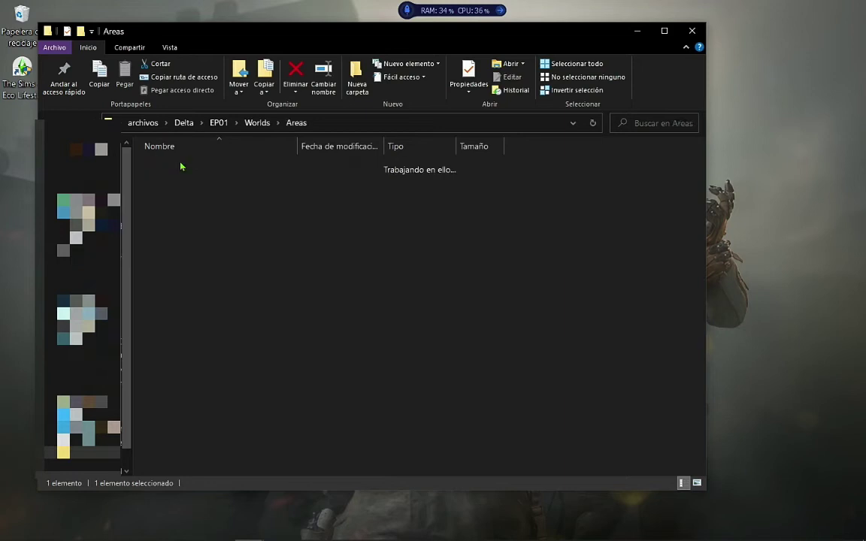
drag(194, 238, 264, 164)
right_click(264, 163)
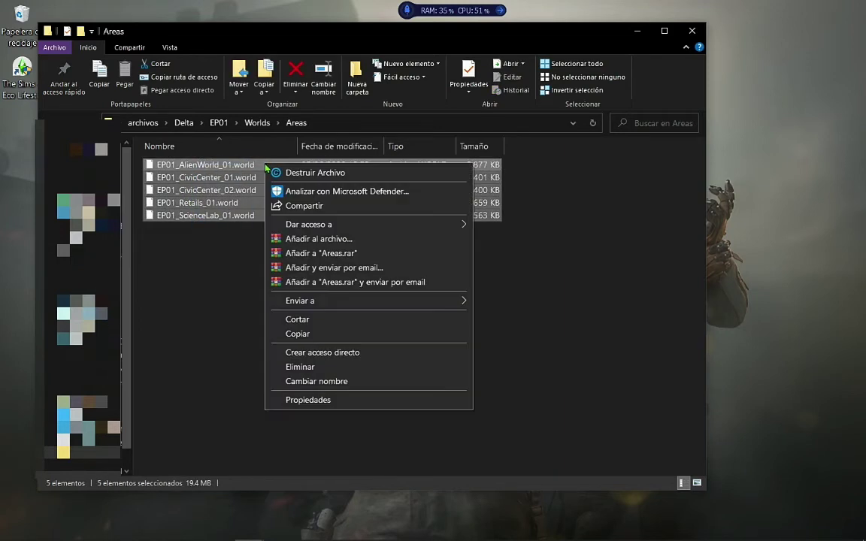
click(318, 335)
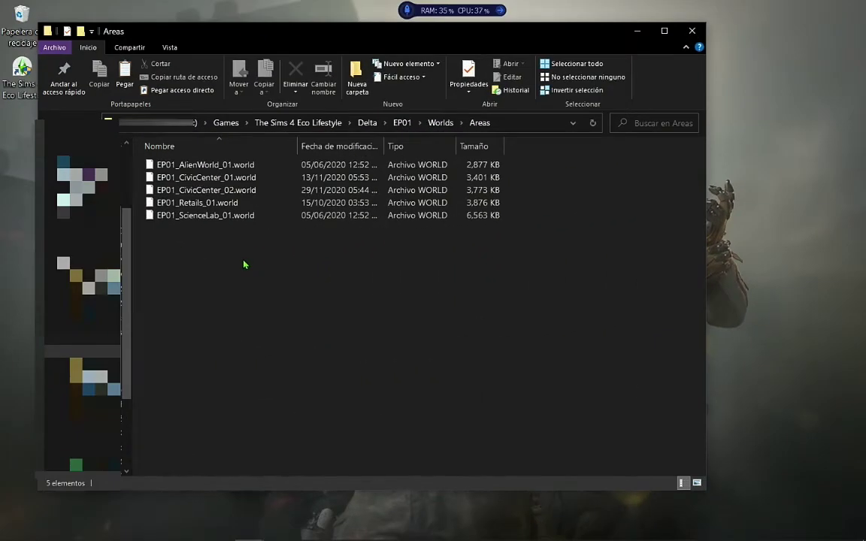
Paste the world files into The Sims 4 Eco Lifestyle > Delta > EP01 > Worlds > Areas, replacing the existing ones
right_click(244, 260)
click(312, 332)
right_click(304, 330)
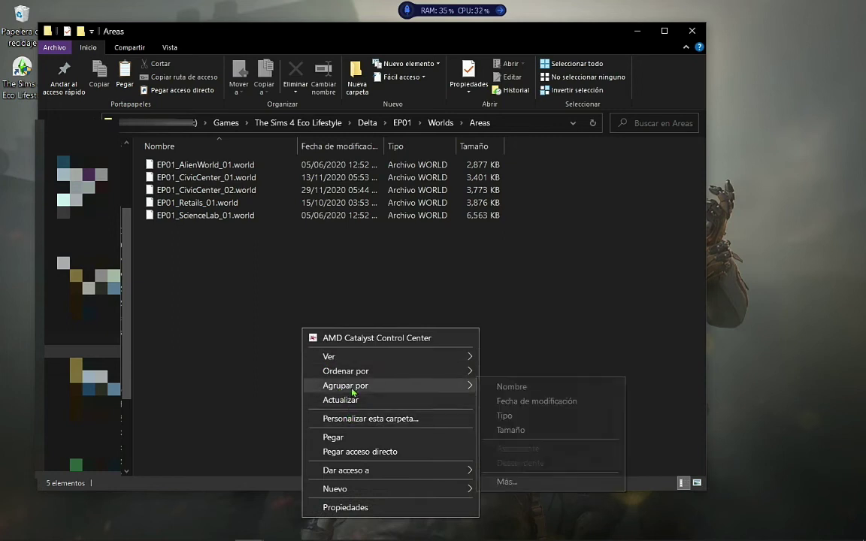
click(353, 438)
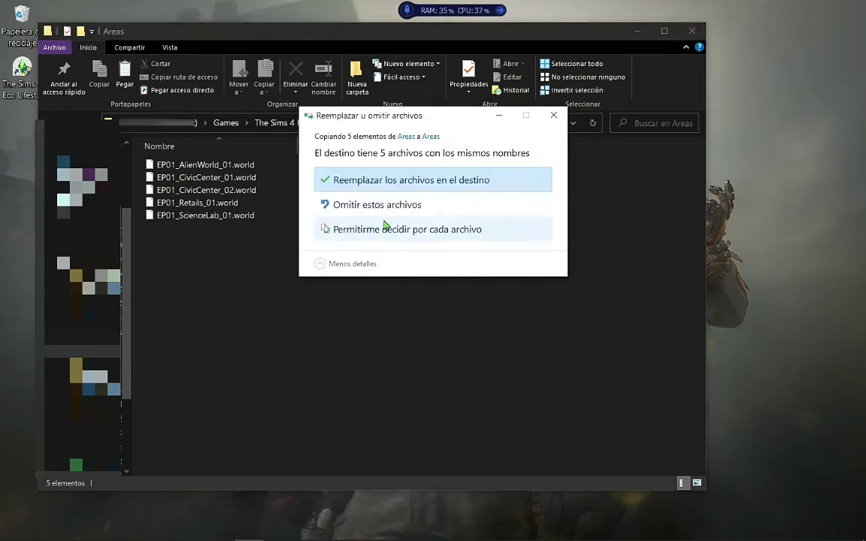
click(415, 180)
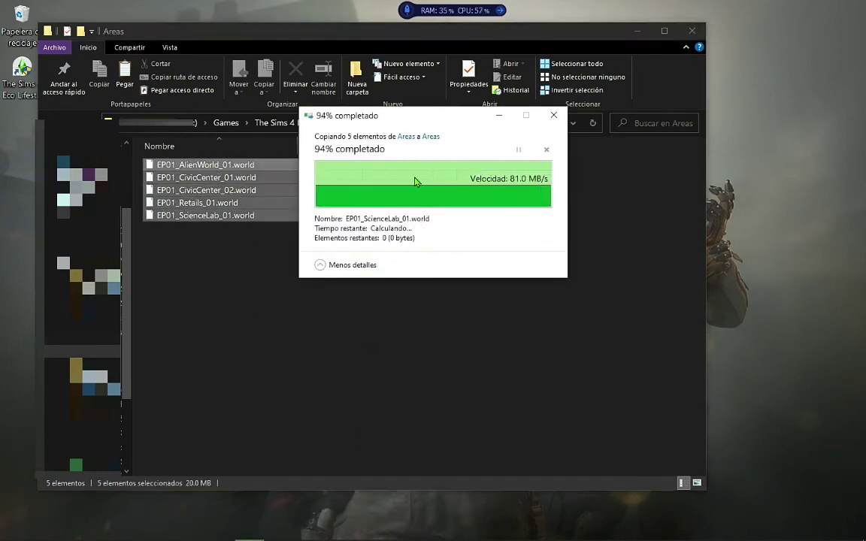
click(402, 379)
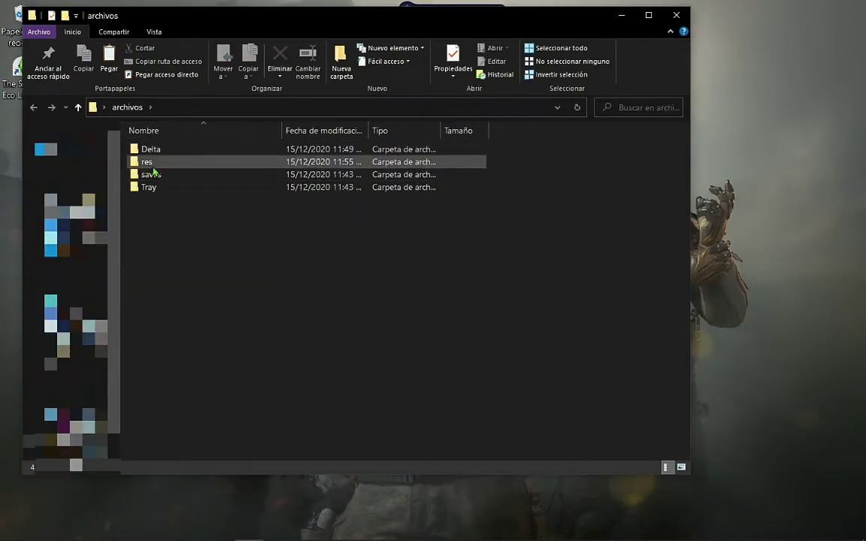
Copy Camera.ini from the res folder inside archivos
double_click(153, 166)
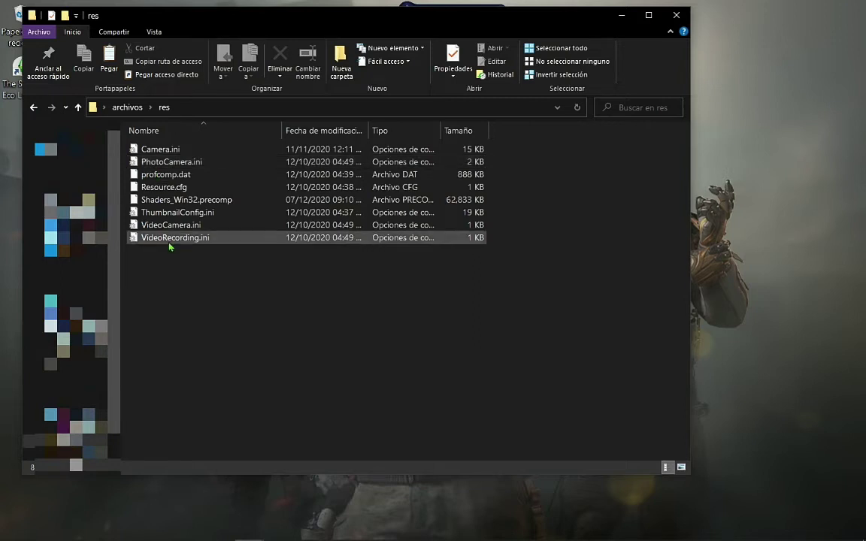
mouse_move(173, 271)
mouse_down()
mouse_move(198, 156)
mouse_move(180, 260)
mouse_up()
right_click(170, 149)
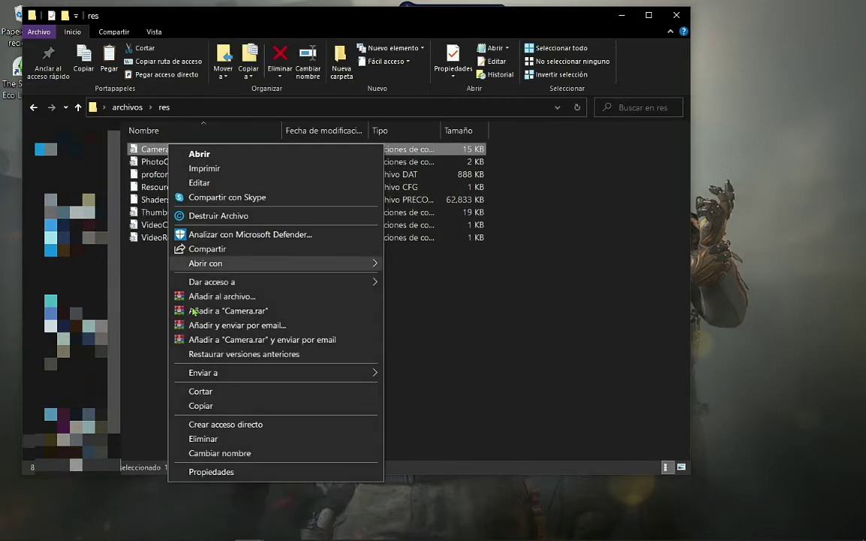
click(243, 407)
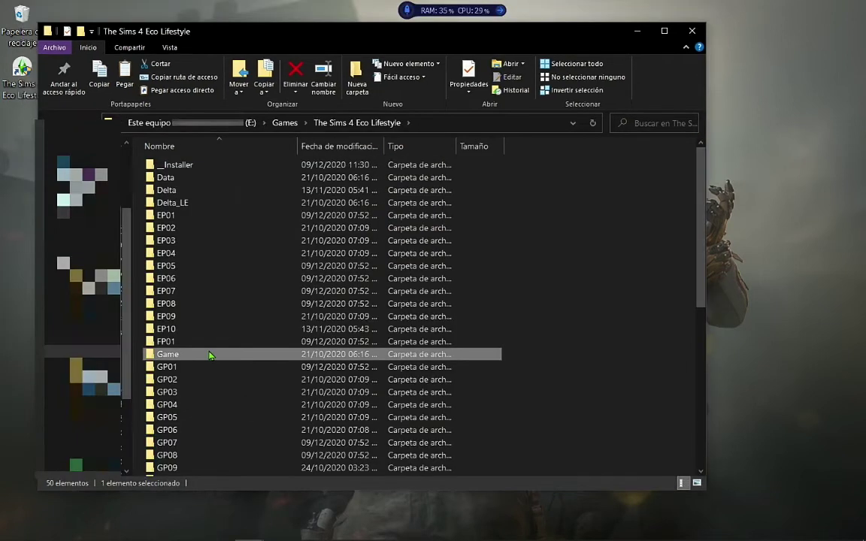
Paste the backup Camera.ini into the game's Game > Bin > res folder, replace the existing file and minimize the window
double_click(210, 356)
double_click(191, 167)
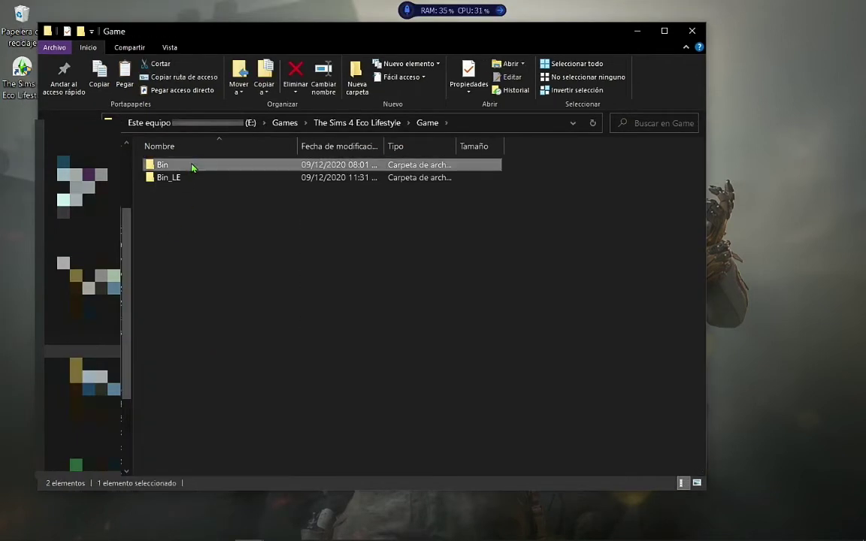
double_click(169, 191)
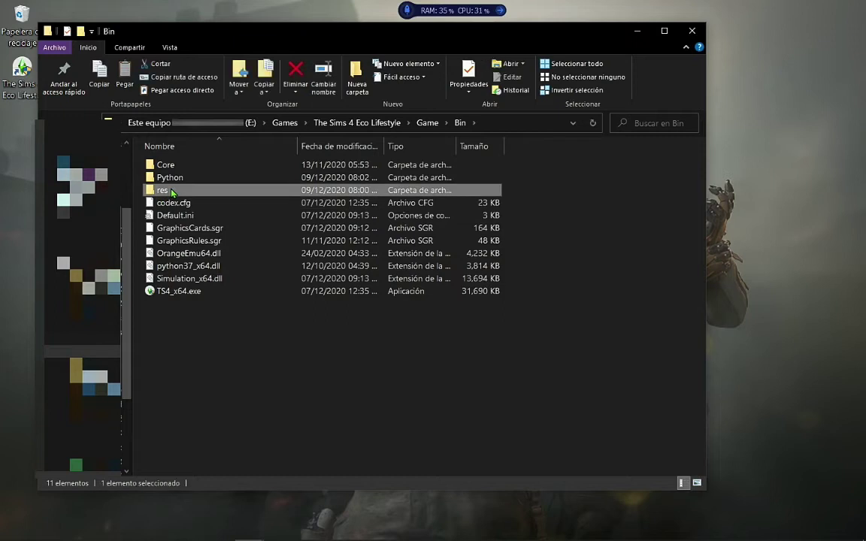
right_click(229, 331)
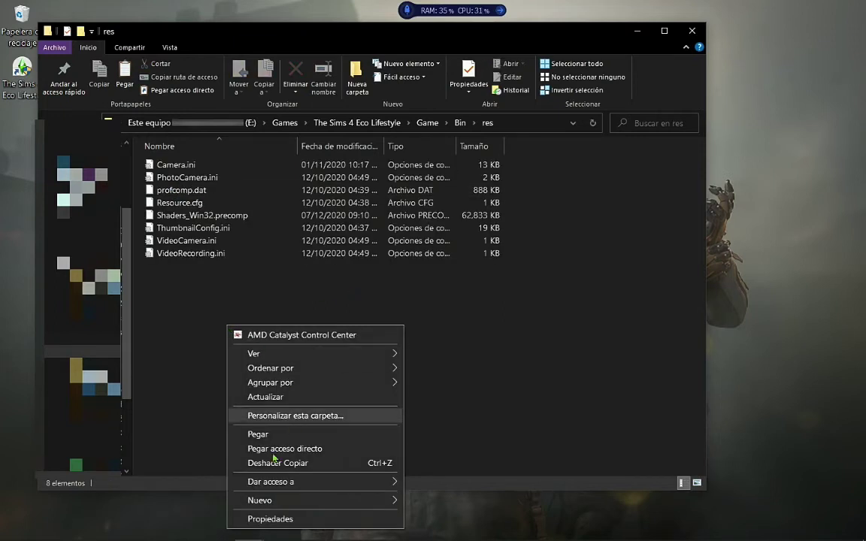
click(260, 434)
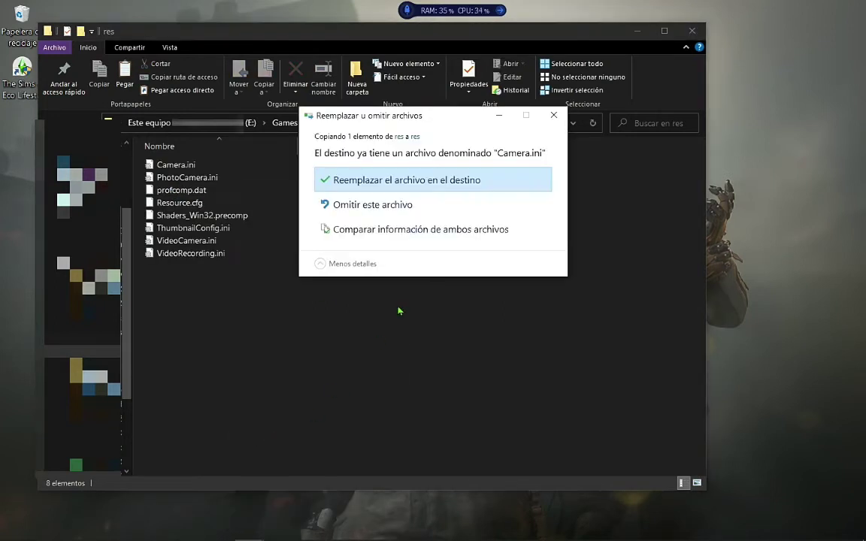
click(405, 186)
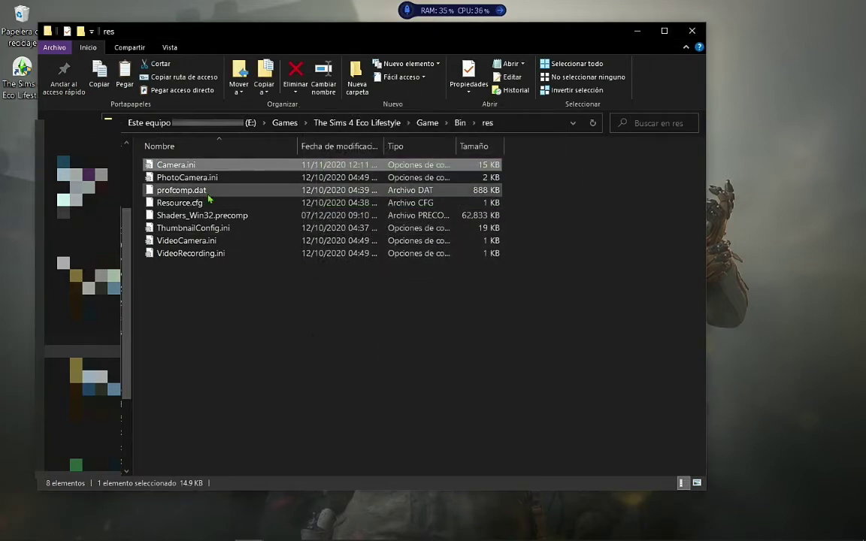
click(633, 31)
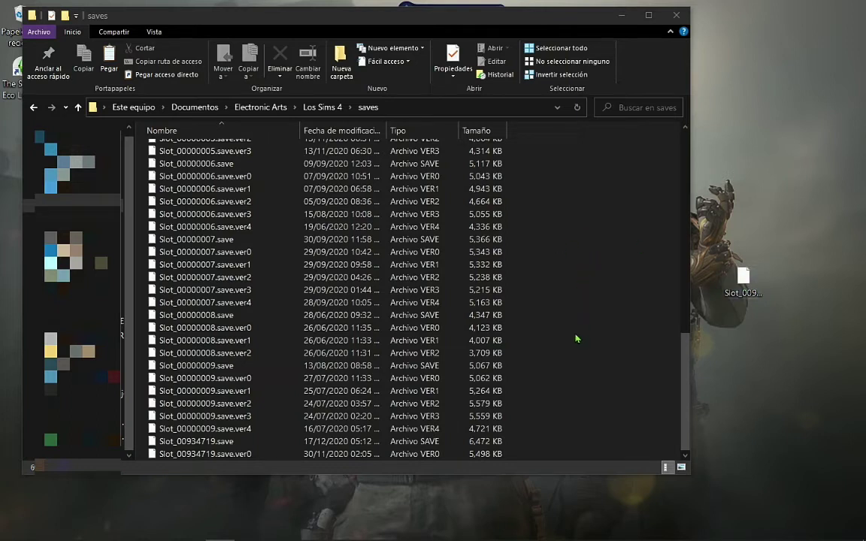
Delete Slot_00934719.save from Documentos > Electronic Arts > Los Sims 4 > saves and select Slot_00934719.save.ver0
click(761, 294)
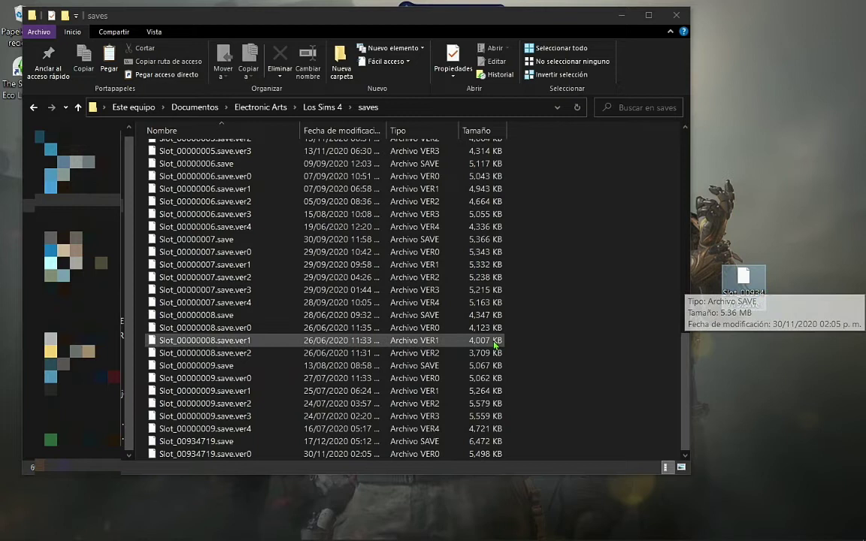
click(226, 445)
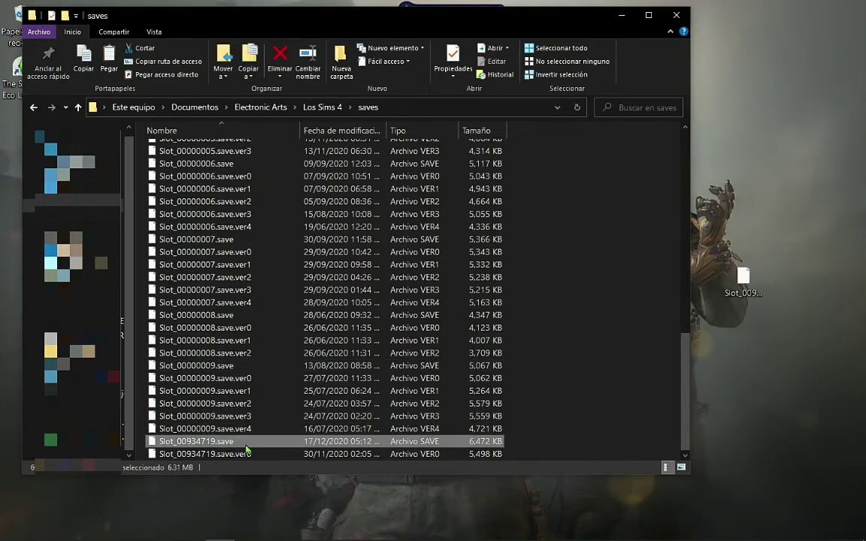
click(744, 281)
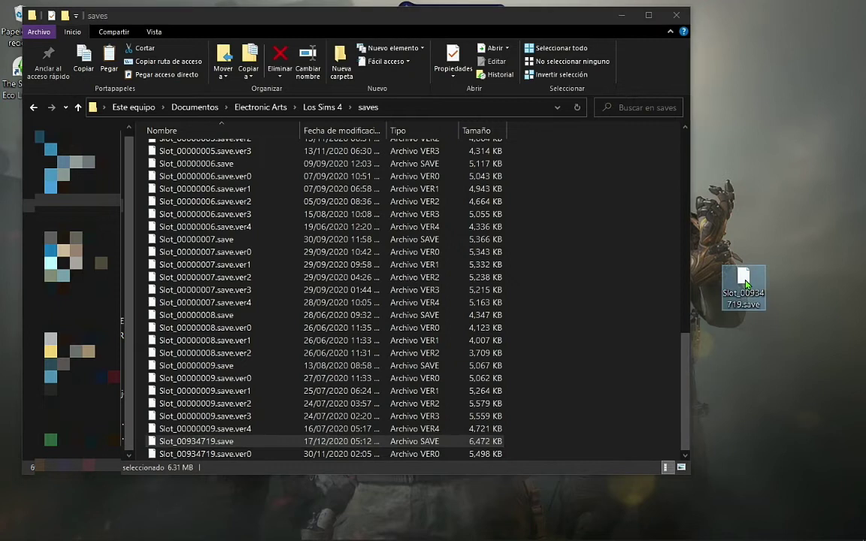
right_click(233, 447)
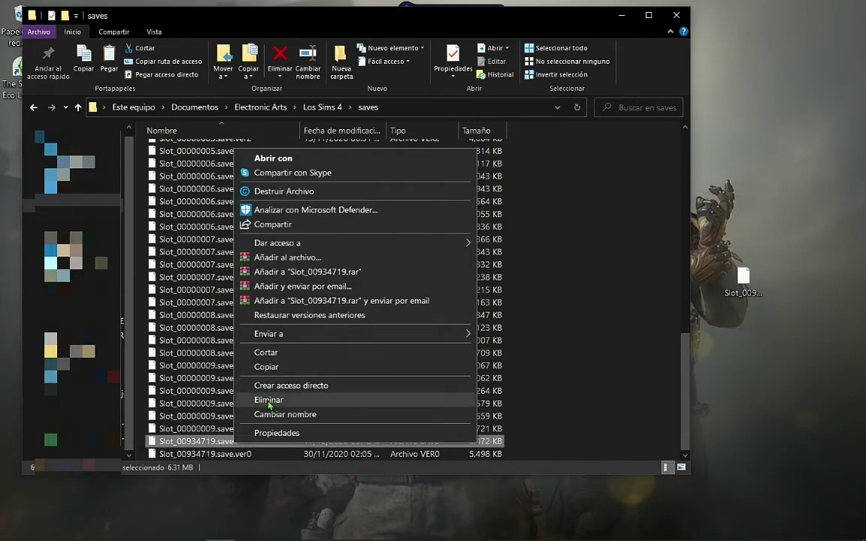
click(269, 401)
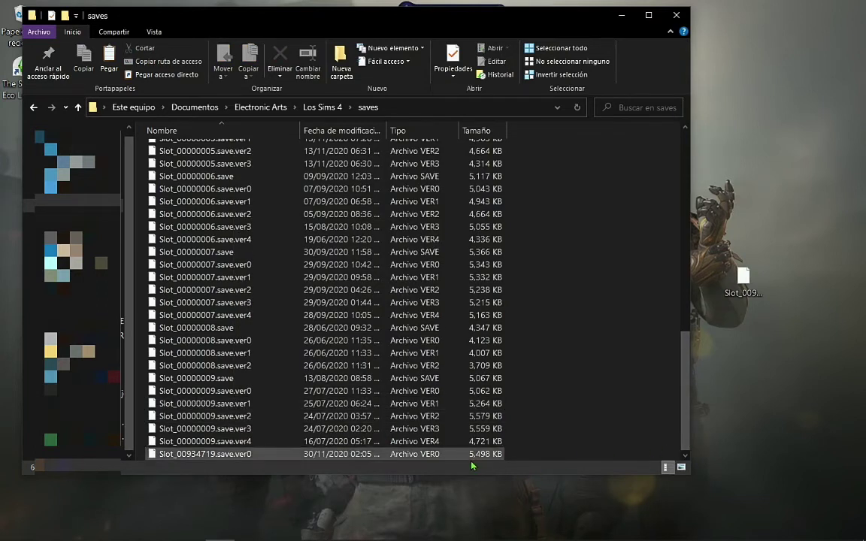
right_click(260, 456)
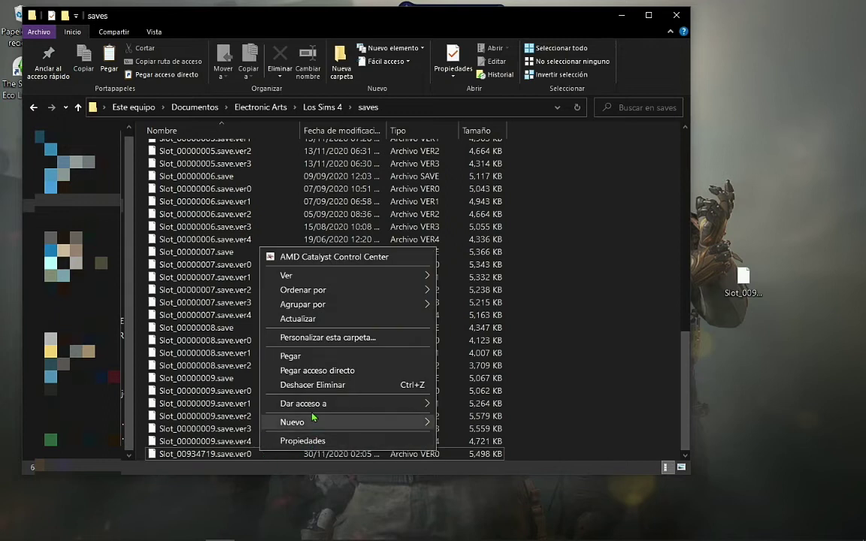
mouse_move(336, 429)
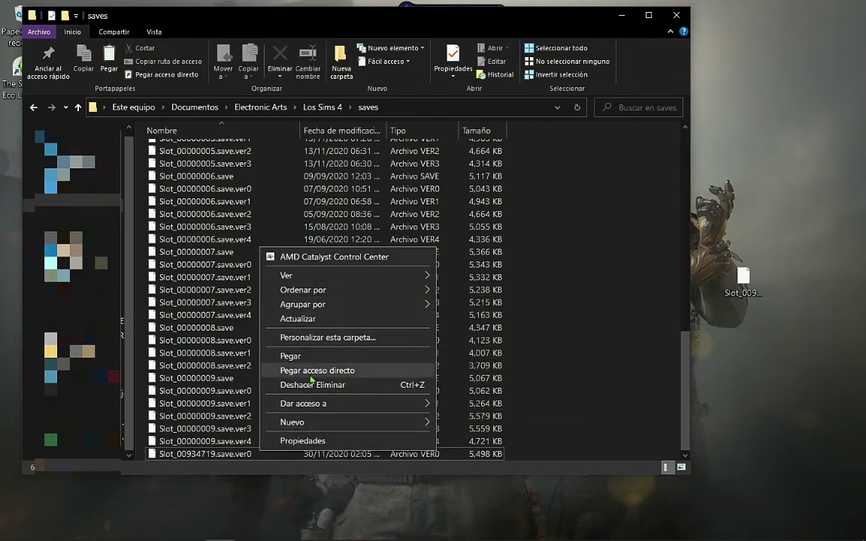
click(193, 454)
drag(193, 454, 663, 257)
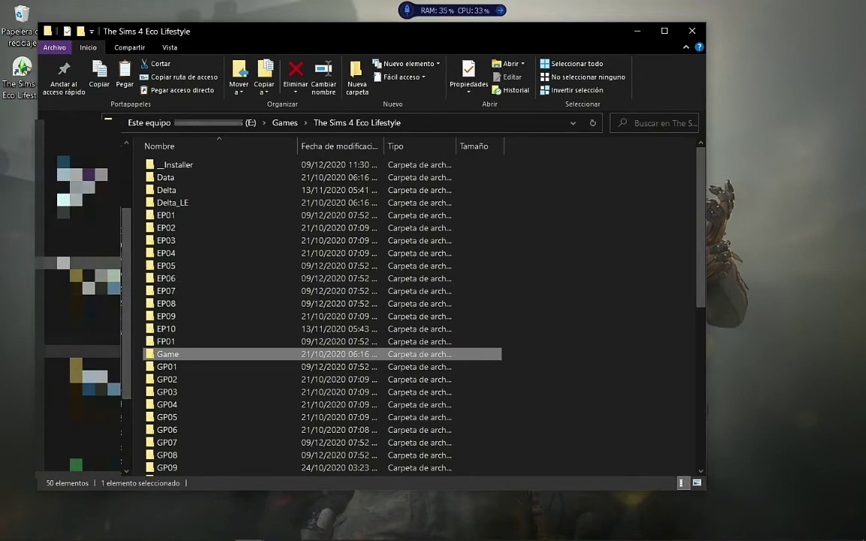
Delete the BROOKHEIGHTS FULL BUILD folder from Documentos > Electronic Arts > Los Sims 4 > Mods
click(83, 326)
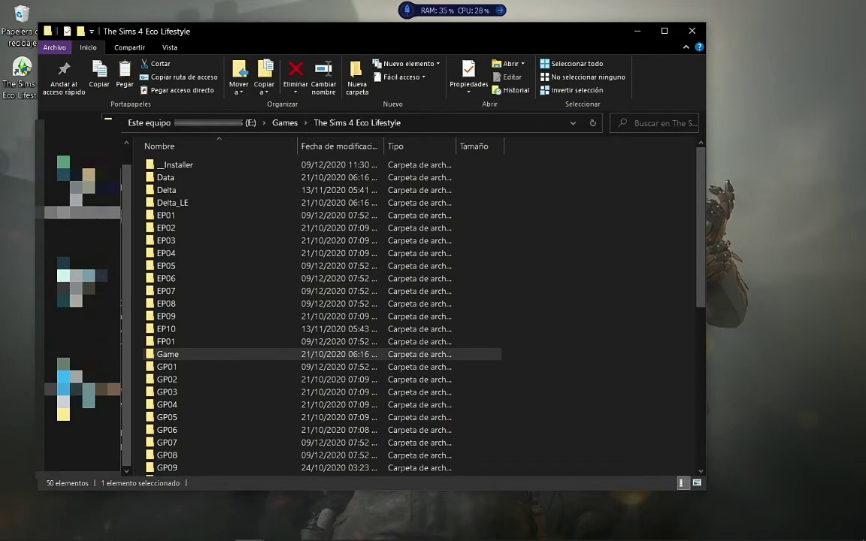
click(83, 212)
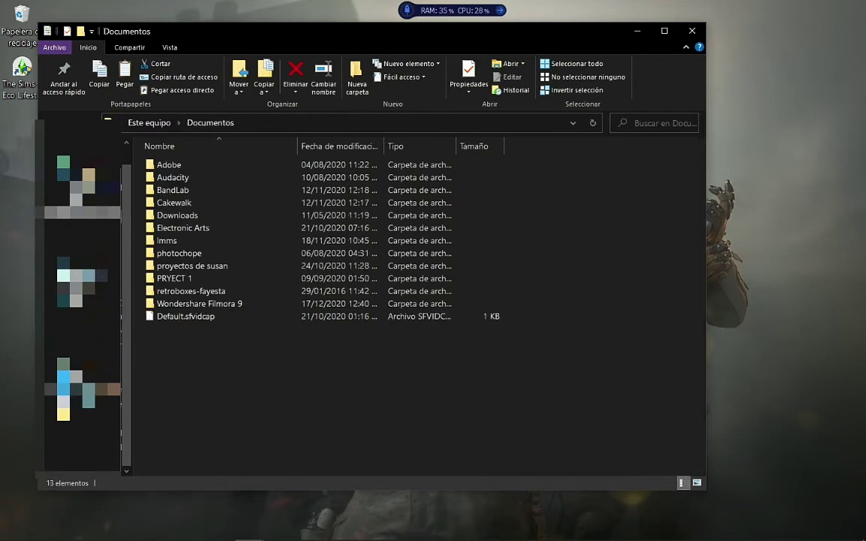
double_click(184, 227)
double_click(184, 166)
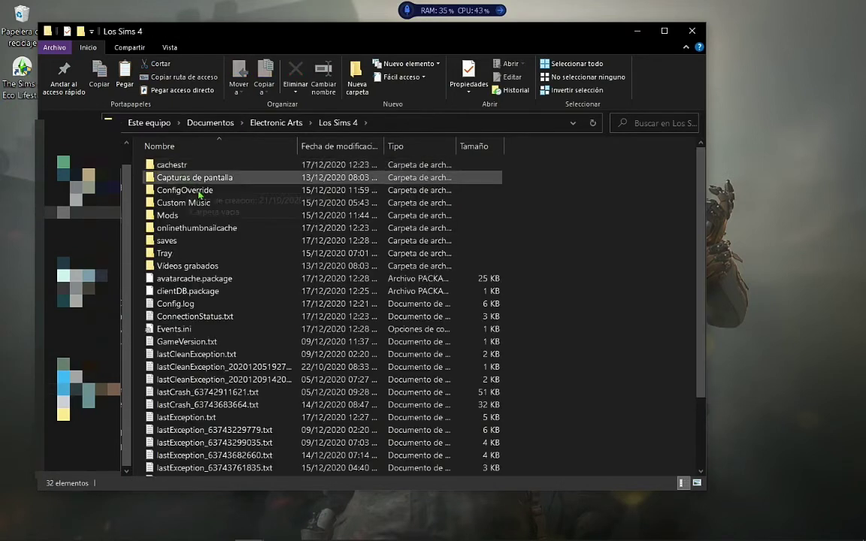
click(195, 218)
double_click(195, 218)
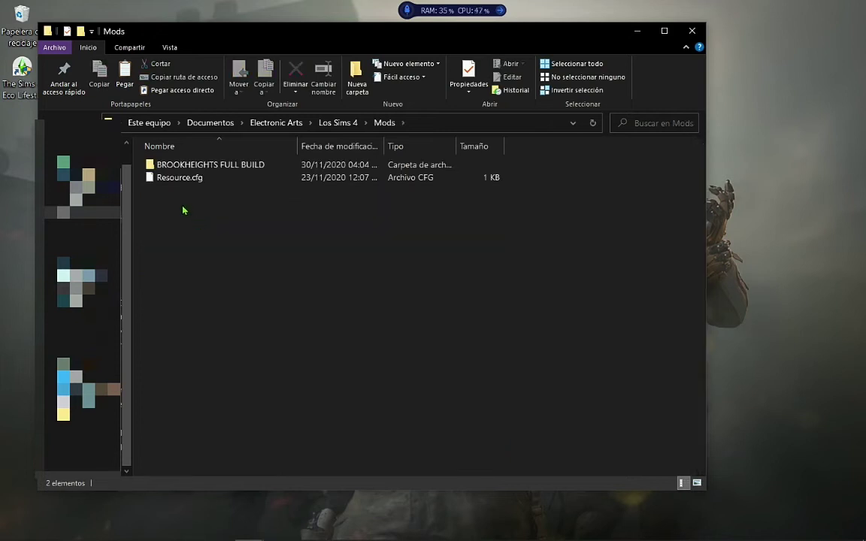
right_click(171, 165)
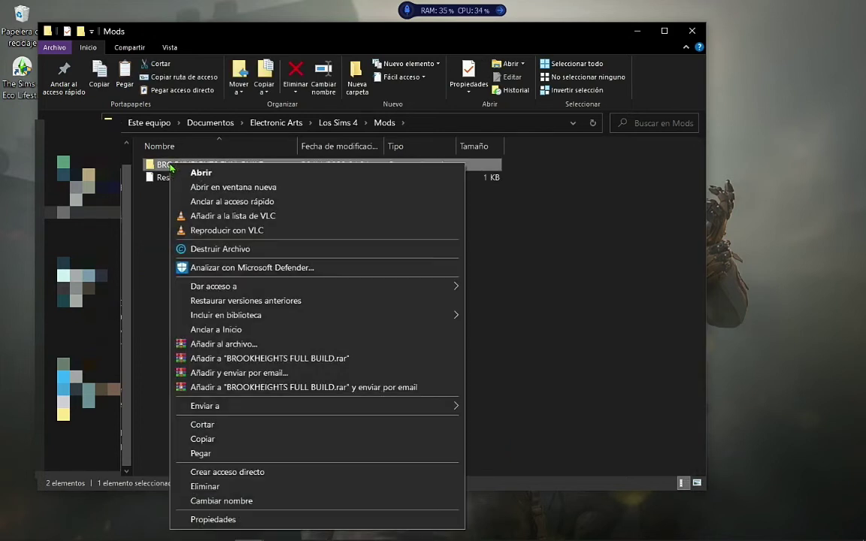
click(214, 489)
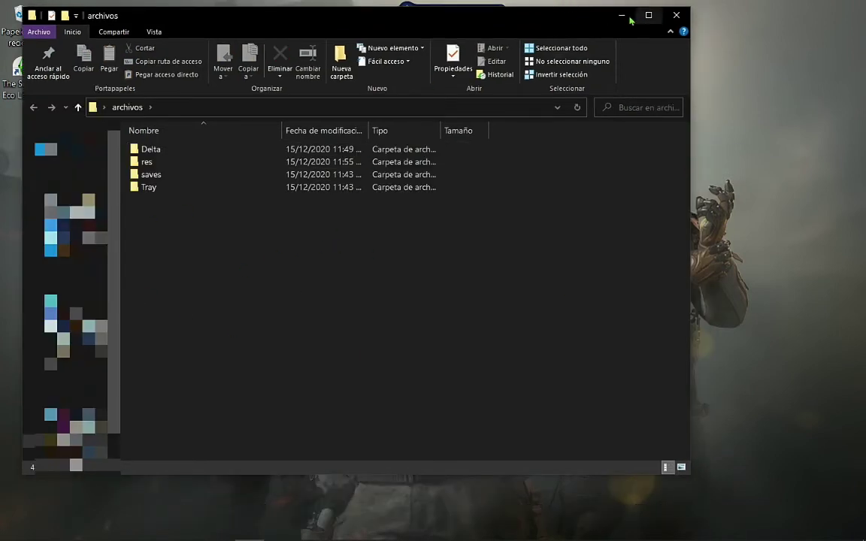
Minimize the archivos window and move the archivos folder icon near the Brookheights folder and zip on the desktop
click(619, 17)
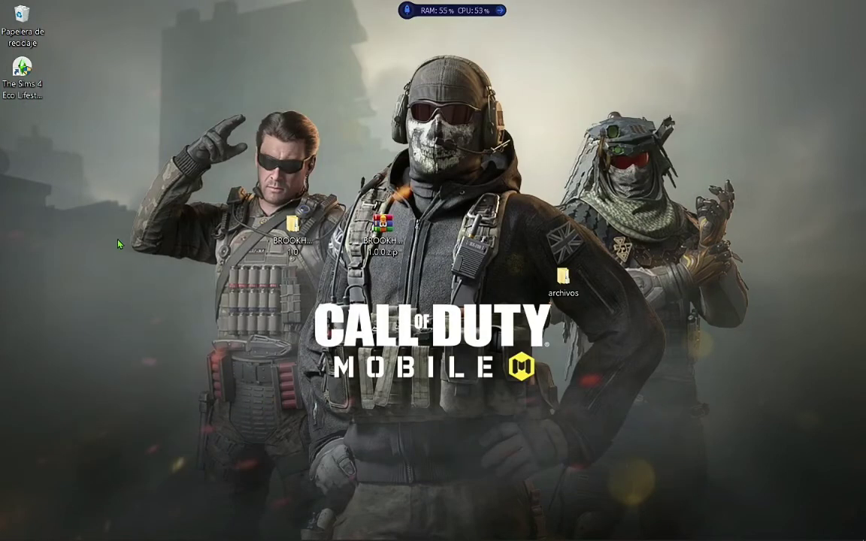
drag(563, 280, 248, 75)
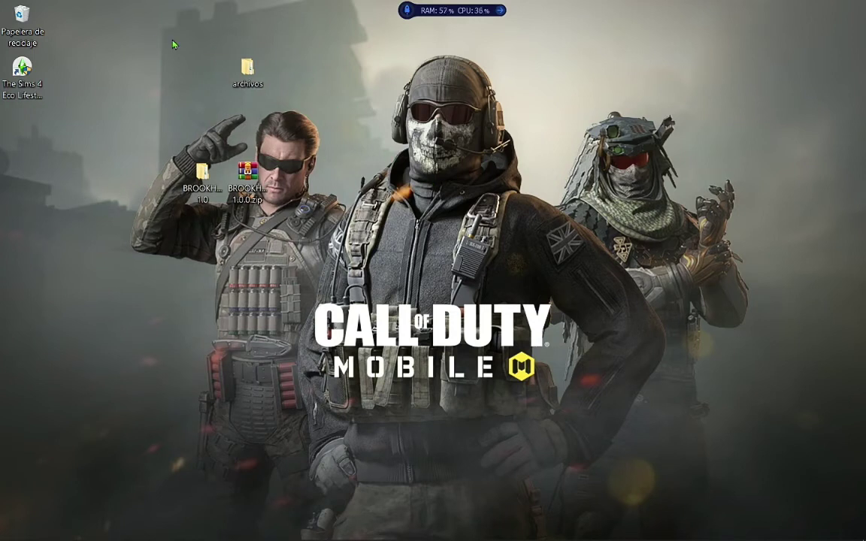
drag(237, 70, 148, 173)
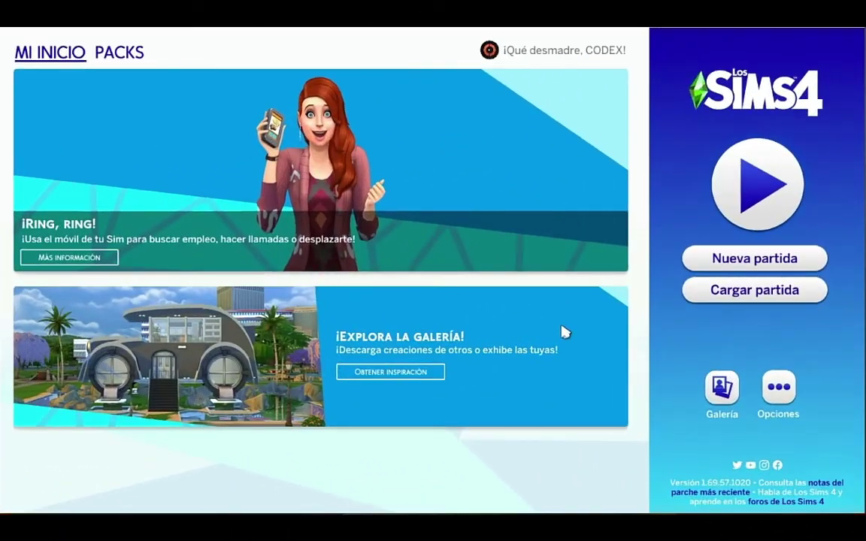
In The Sims 4, load Partida guardada 2 and enter the active household's lot in Windenburg
click(744, 293)
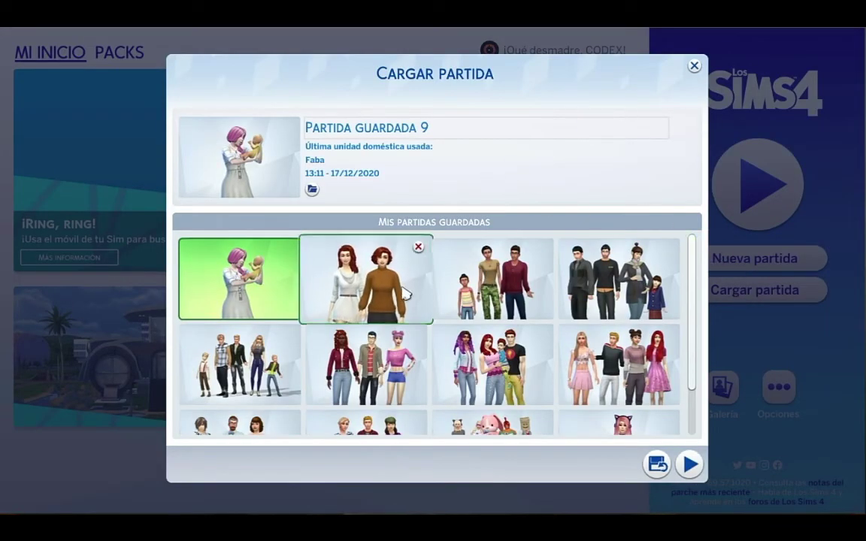
click(355, 266)
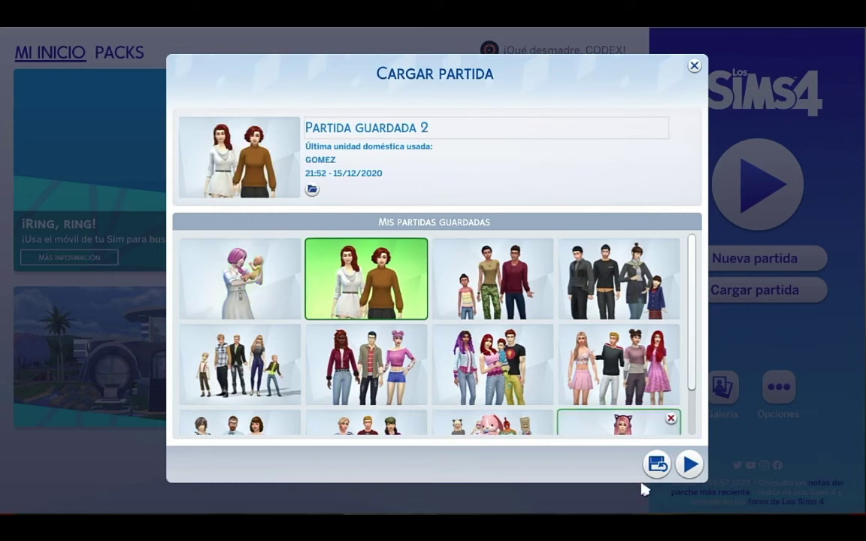
click(693, 472)
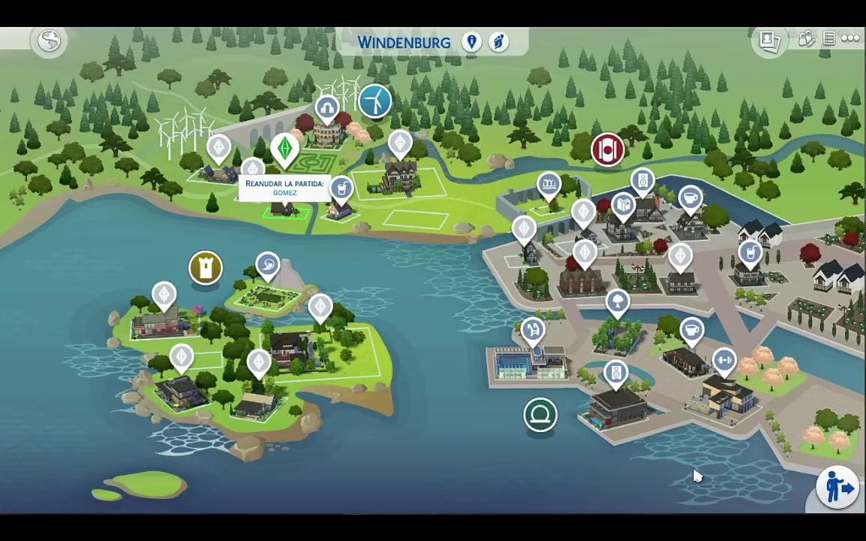
click(288, 226)
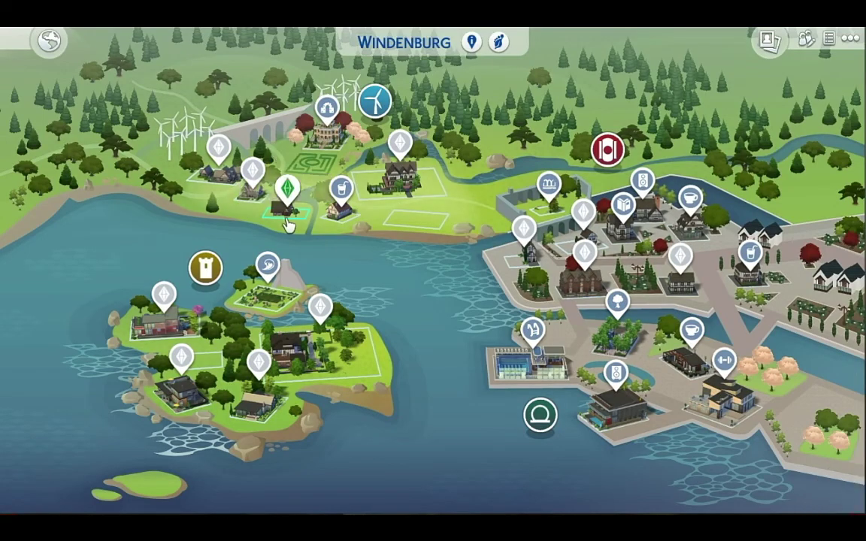
click(827, 471)
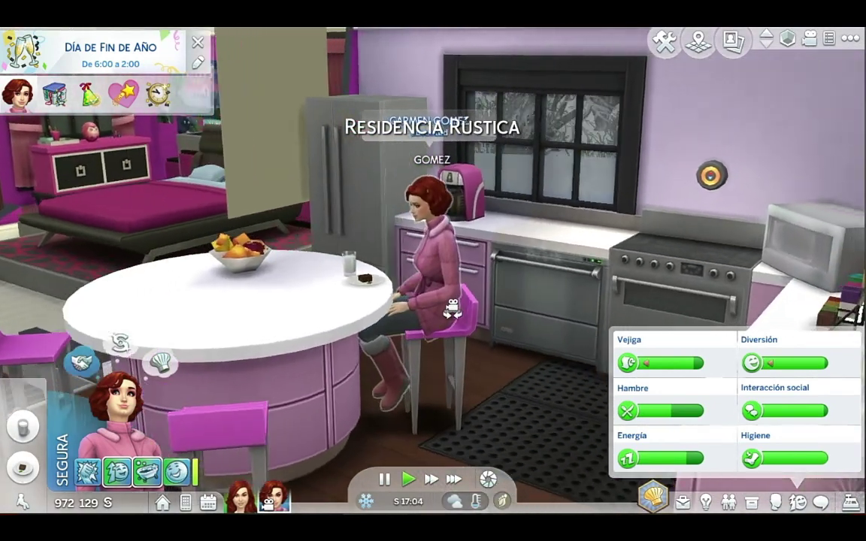
Look around the home's kitchen and bedroom area in live mode to check the restored game camera
scroll(464, 375, down, 5)
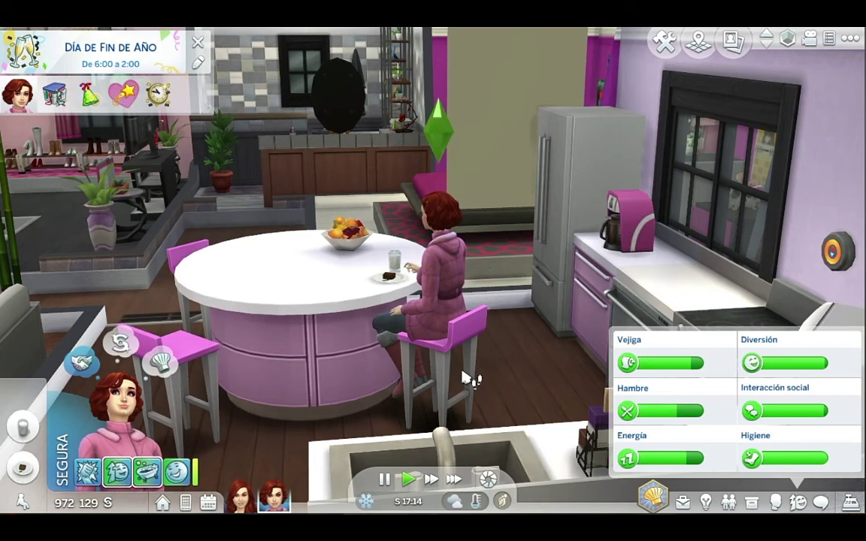
key(e)
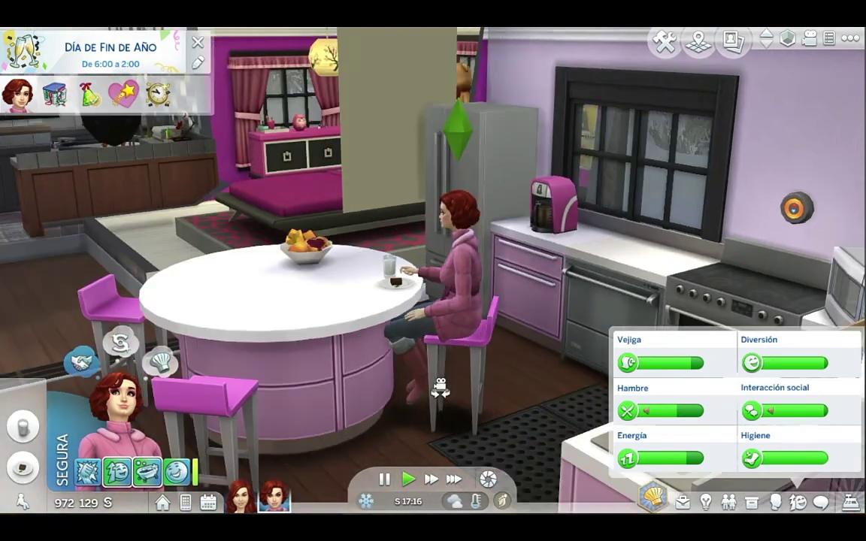
key(e)
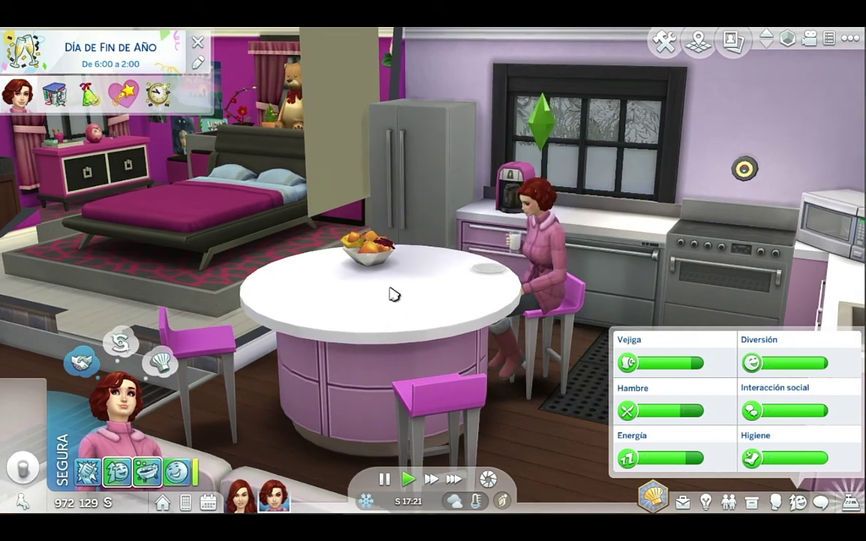
scroll(368, 319, down, 2)
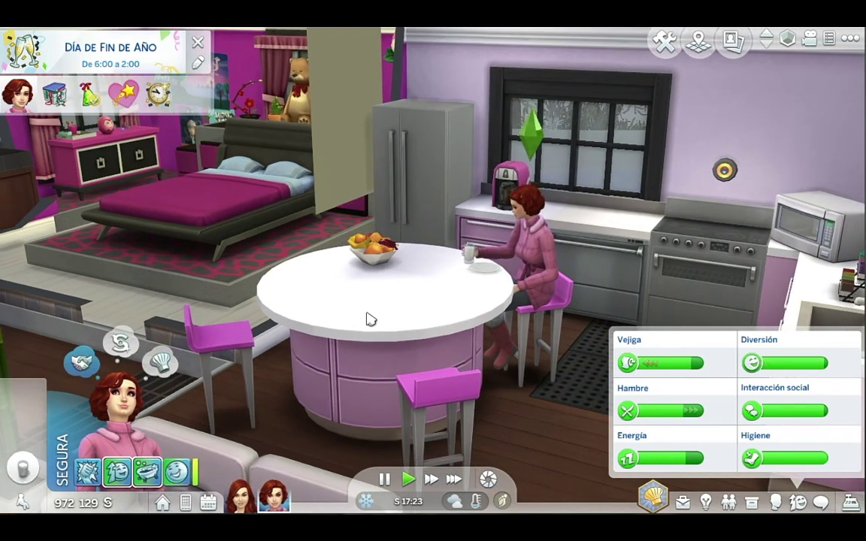